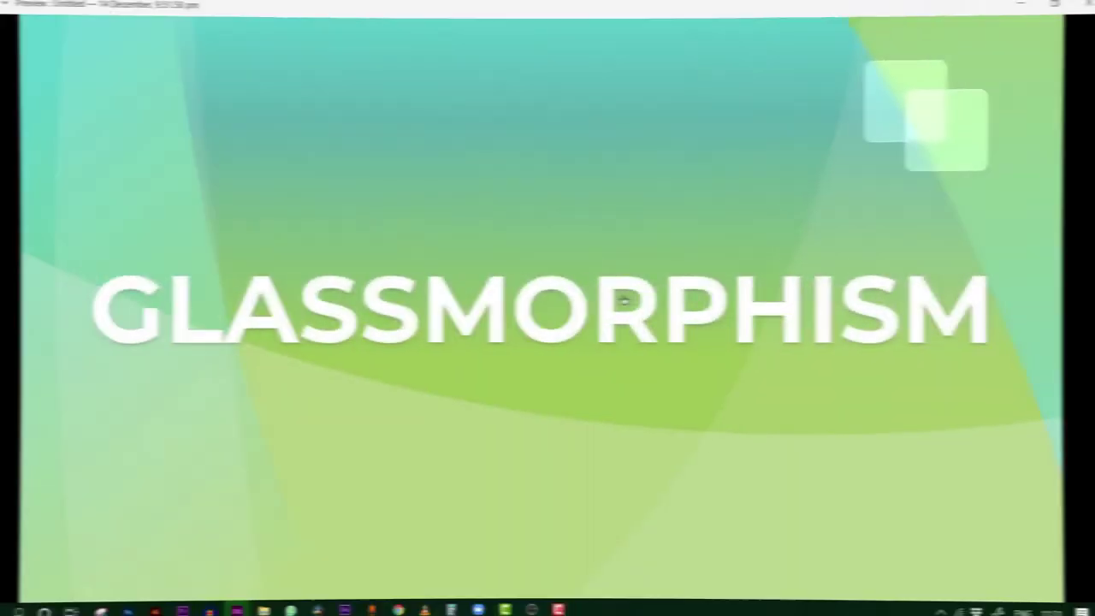
Trigger the auto-animate transition that reveals the glassmorphism explanation paragraph
click(627, 299)
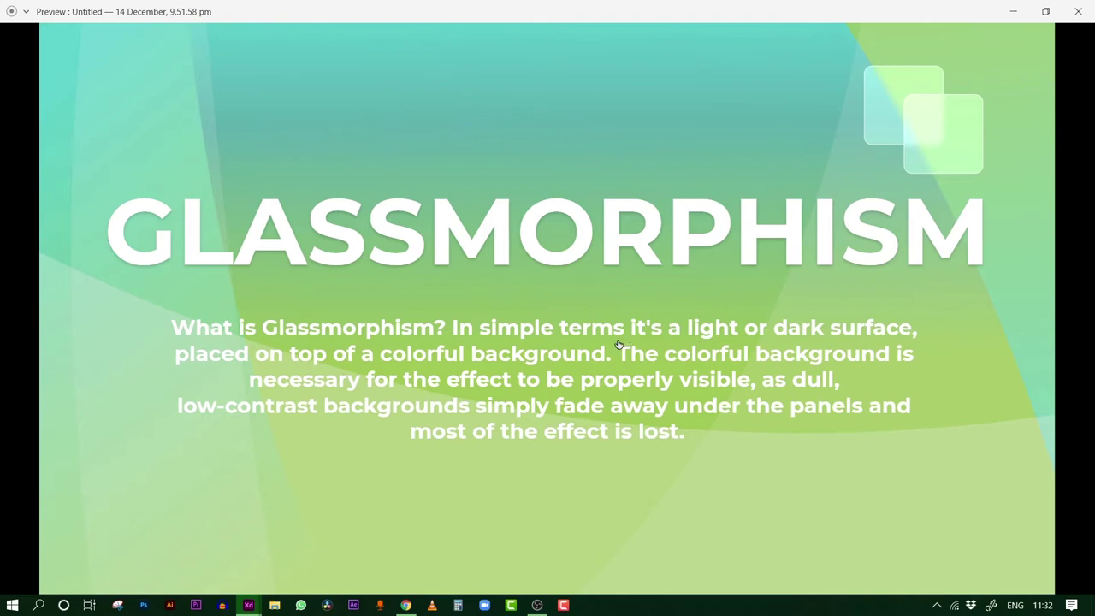
Step the preview through the HISTORY slide, its paragraph, and the two-glass-squares slide
click(675, 283)
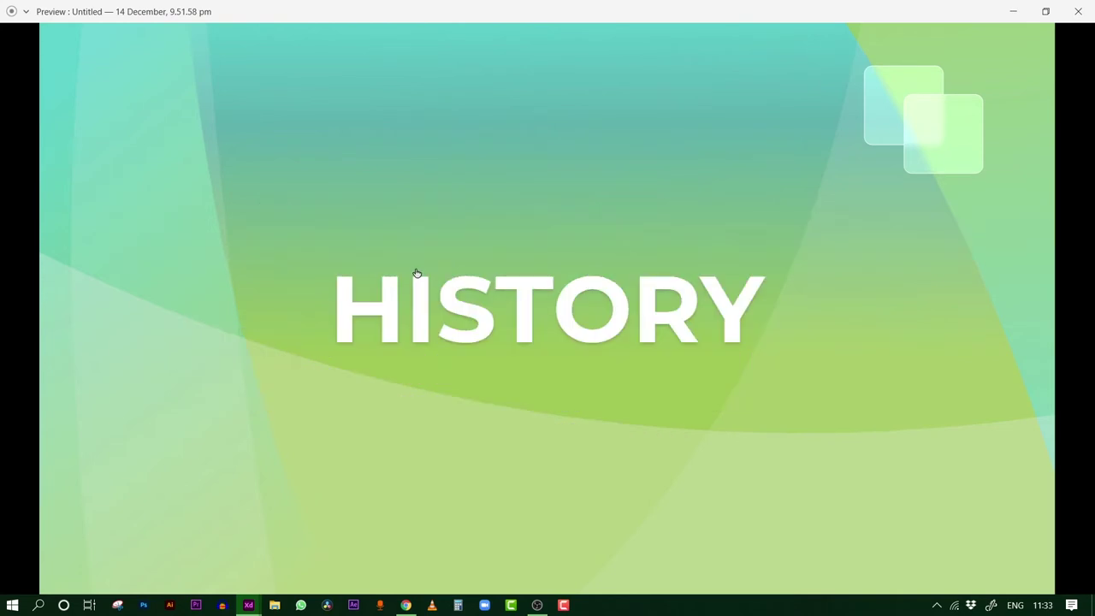
click(416, 273)
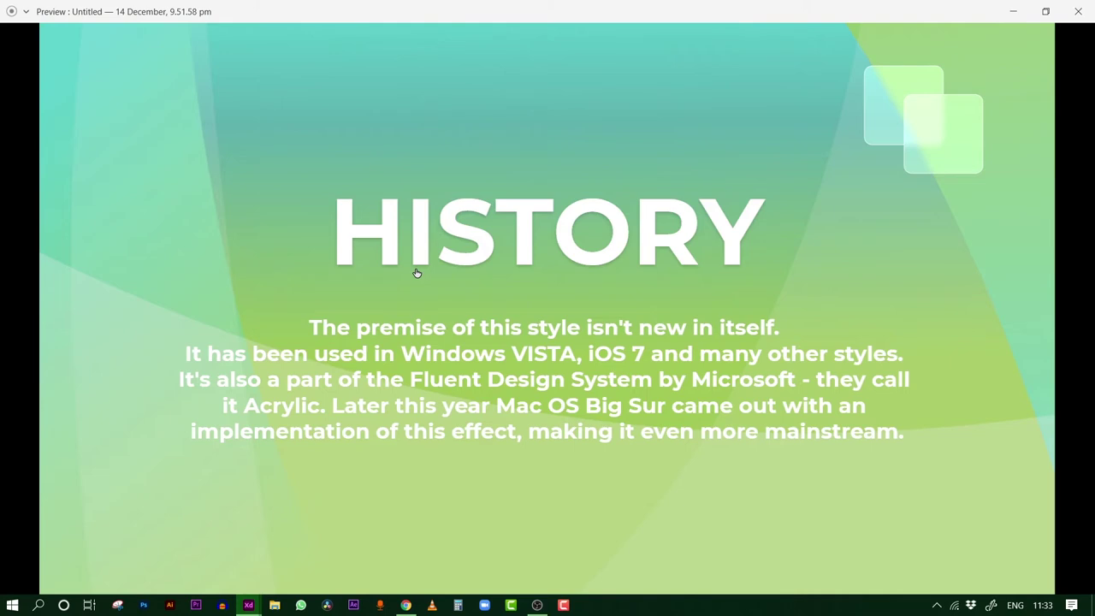
click(417, 273)
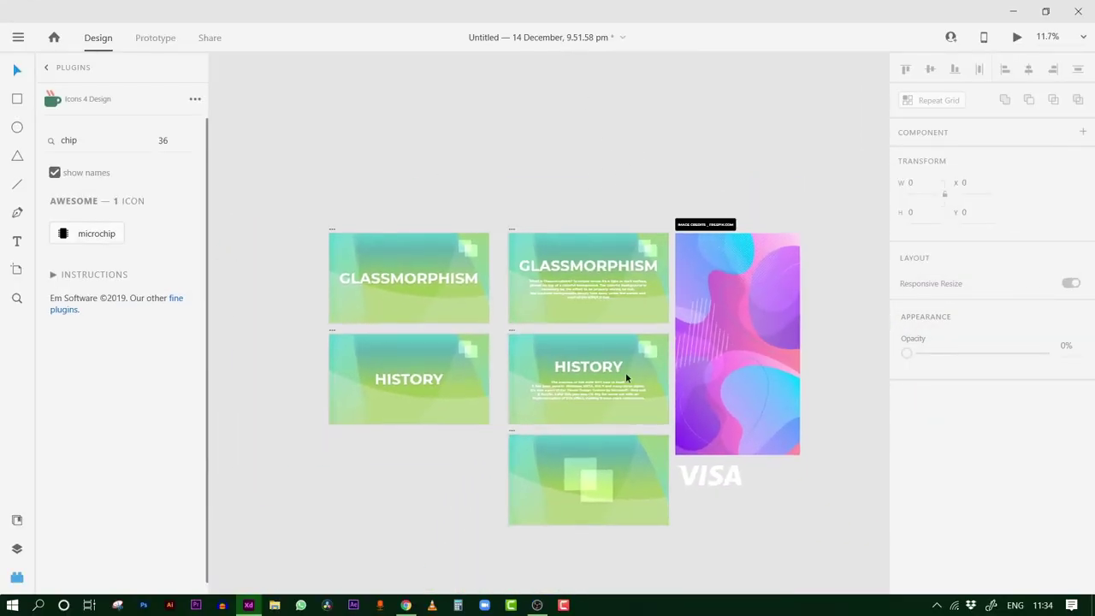
Pan and zoom onto the gradient image, then leave Plugins for the artboard list
drag(849, 276, 588, 230)
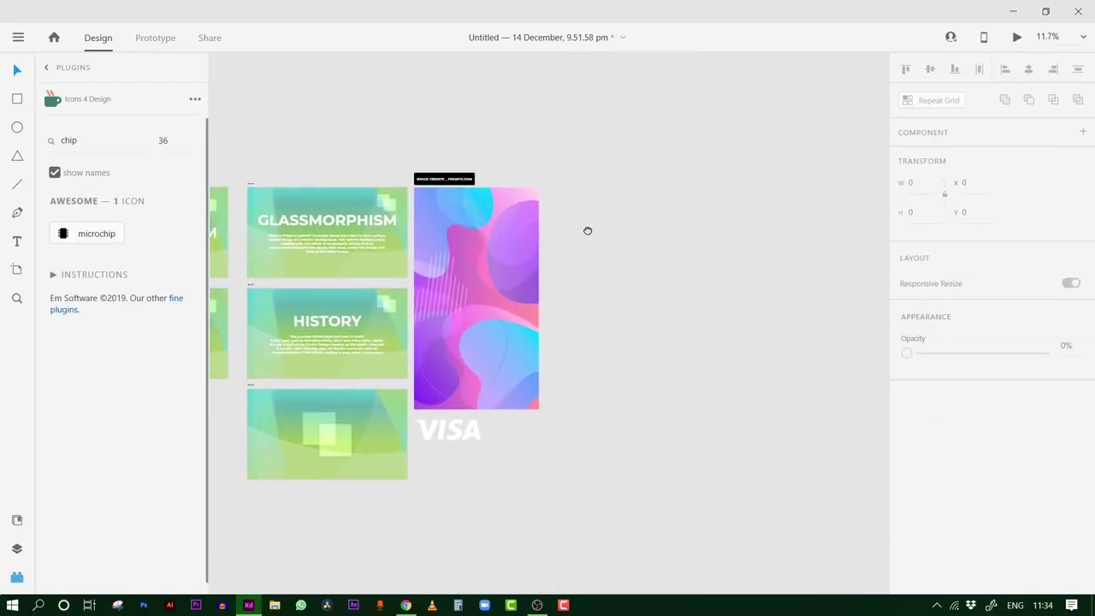
scroll(587, 231, up, 3)
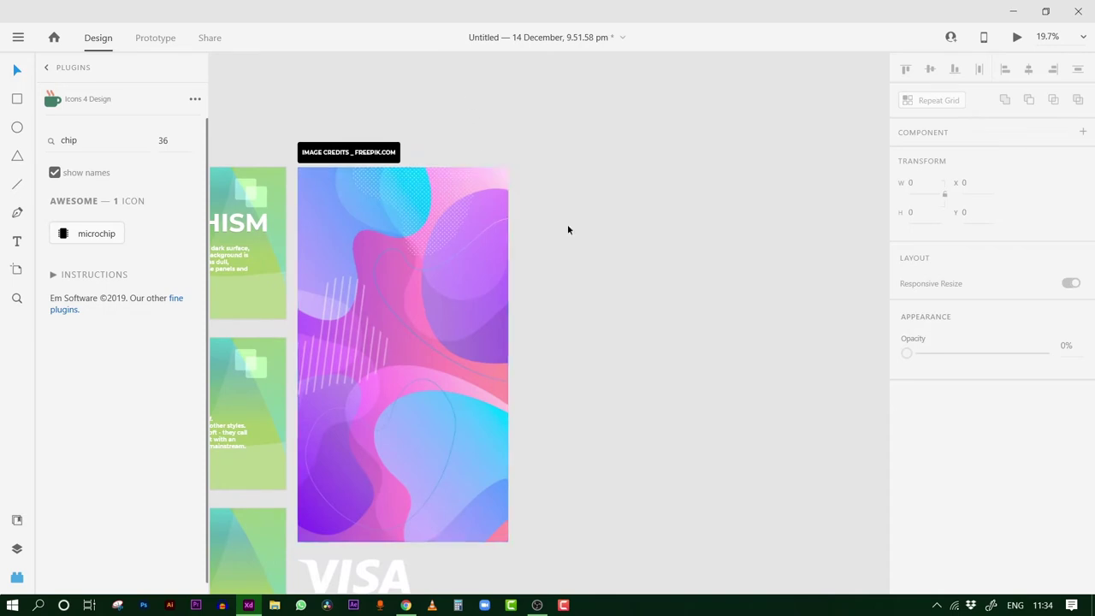
drag(567, 230, 636, 248)
scroll(513, 281, up, 2)
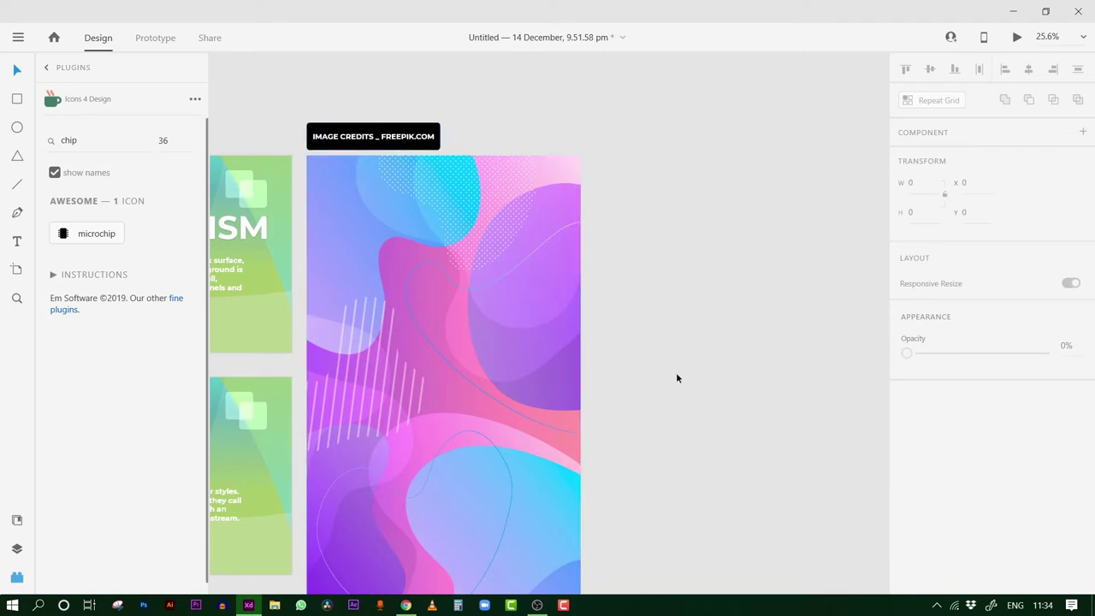
scroll(650, 257, down, 5)
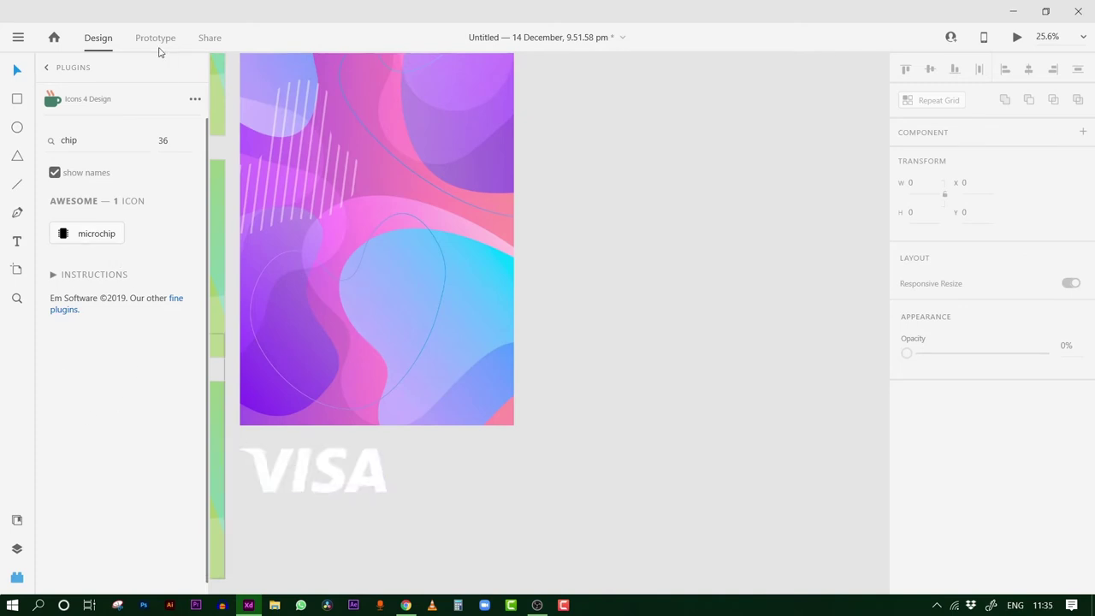
click(47, 68)
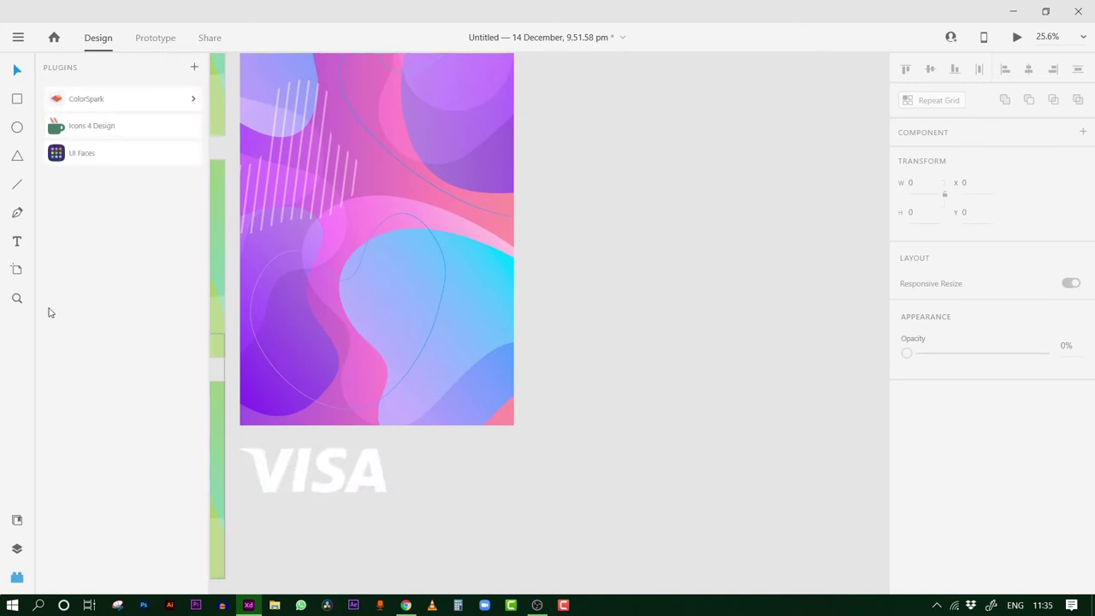
click(17, 520)
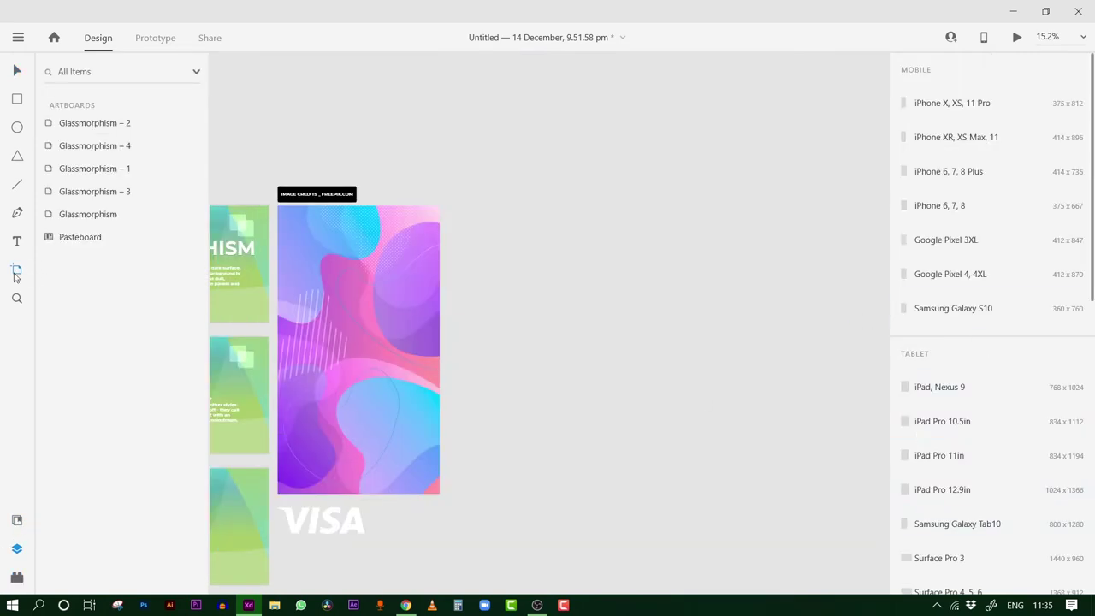
Add a Samsung Galaxy S10 artboard and move the gradient image into its top-left
click(15, 272)
click(954, 310)
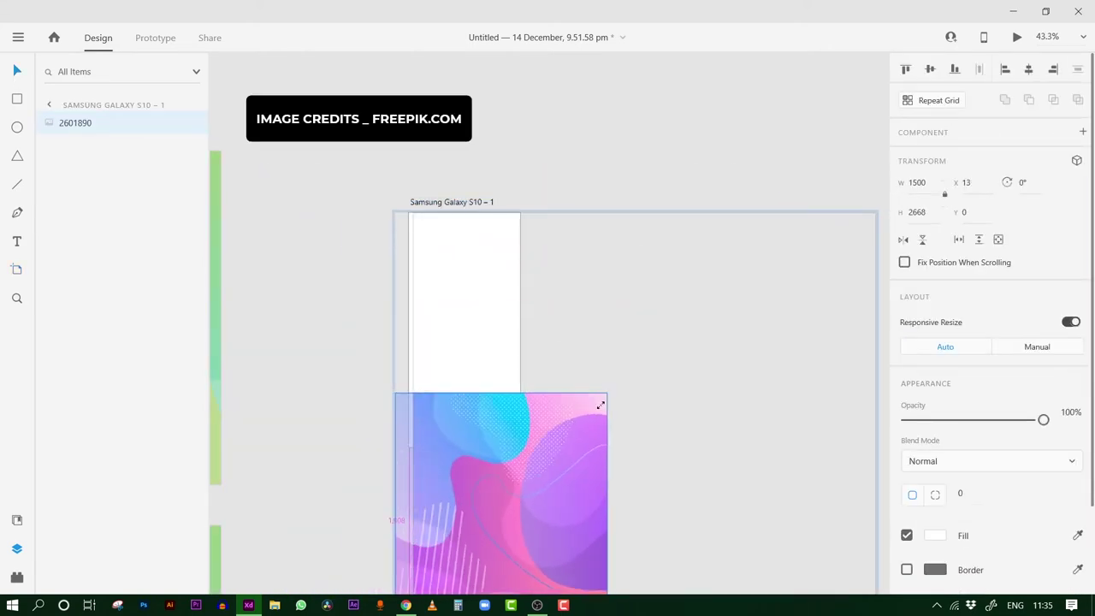
drag(693, 231, 574, 447)
drag(522, 533, 489, 285)
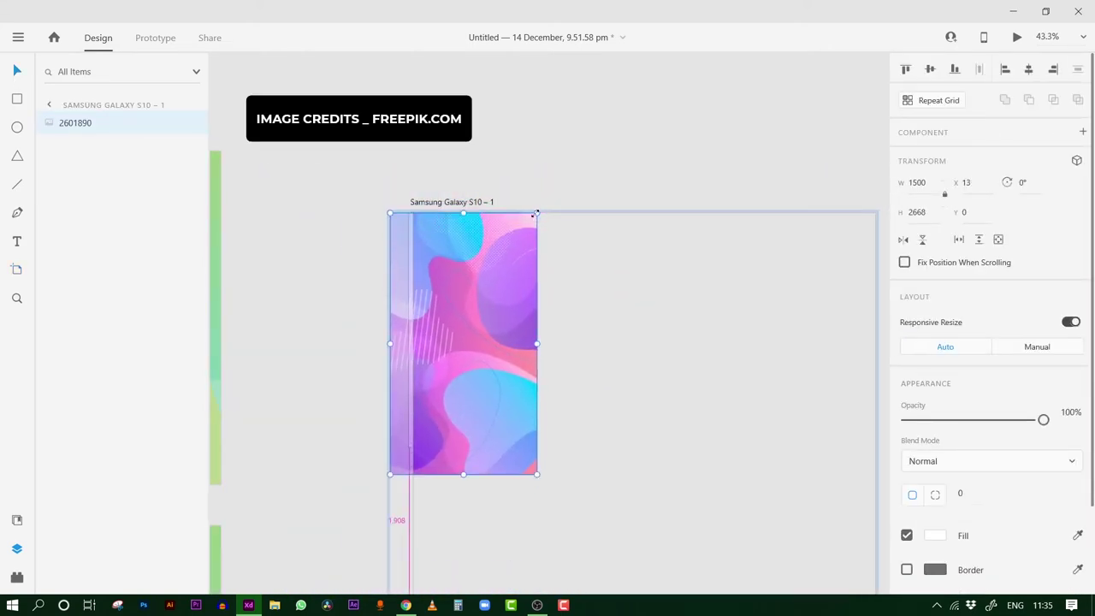
drag(536, 213, 520, 237)
drag(488, 298, 491, 276)
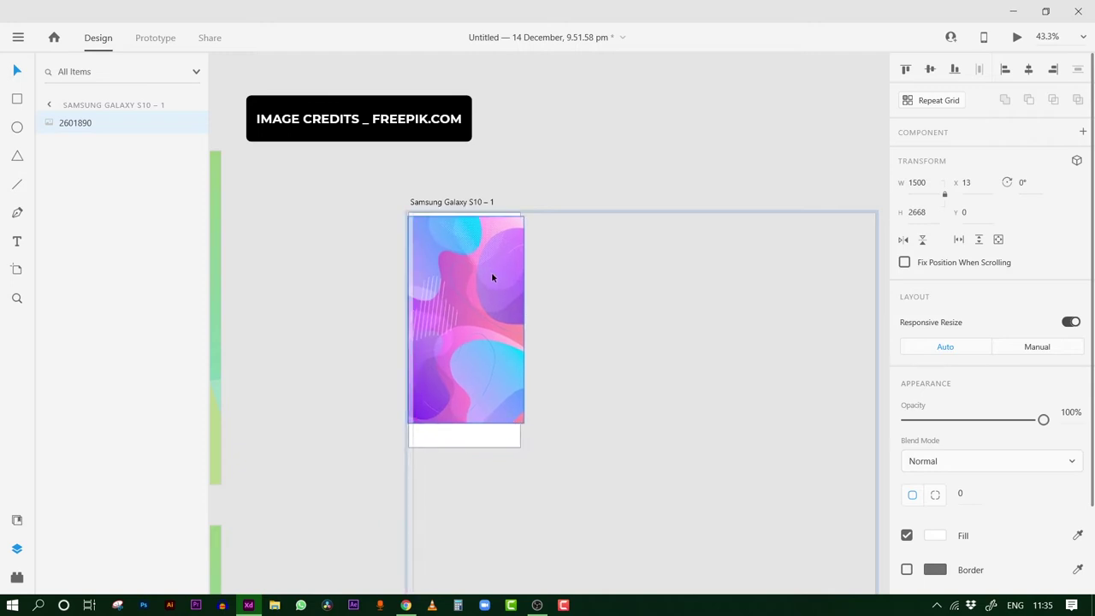
Enlarge and nudge the gradient image to cover the whole 360×760 artboard
mouse_move(521, 427)
mouse_down()
mouse_move(536, 452)
mouse_move(530, 432)
mouse_up()
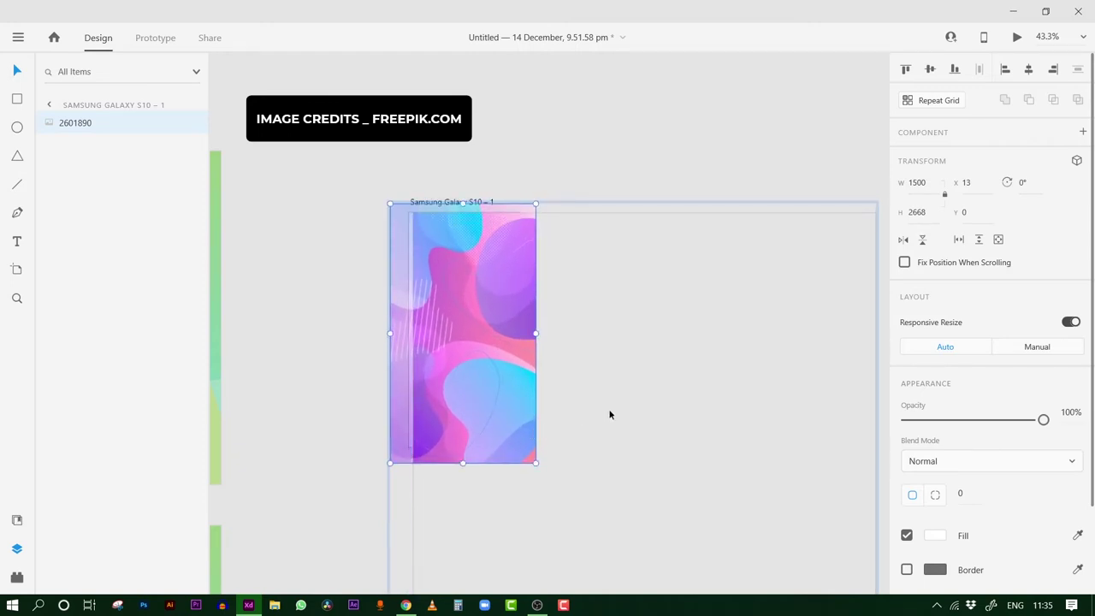
click(713, 128)
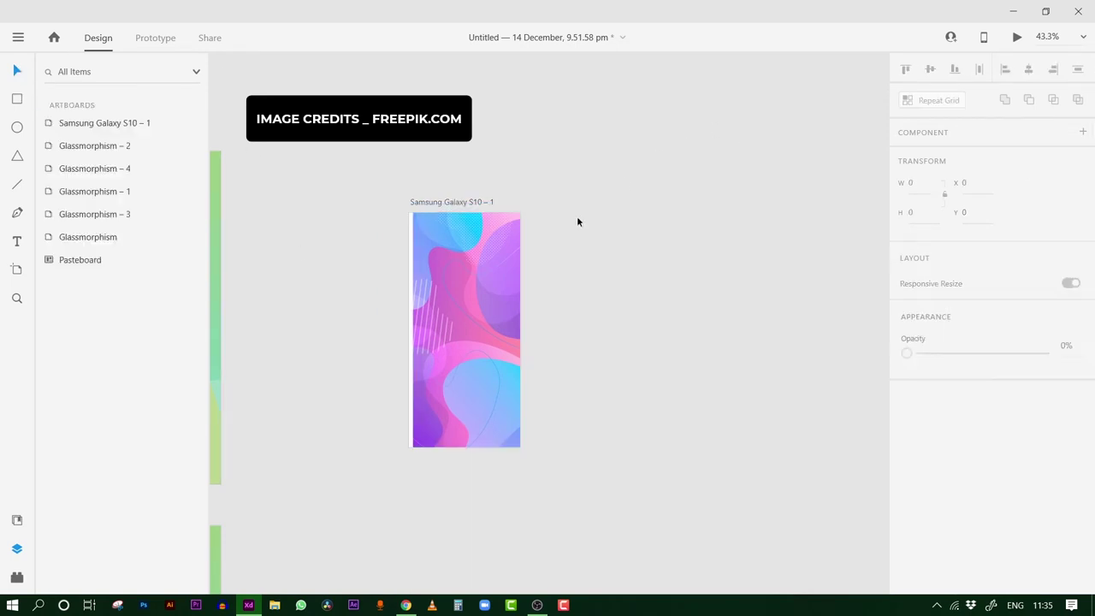
drag(460, 293, 449, 293)
click(540, 211)
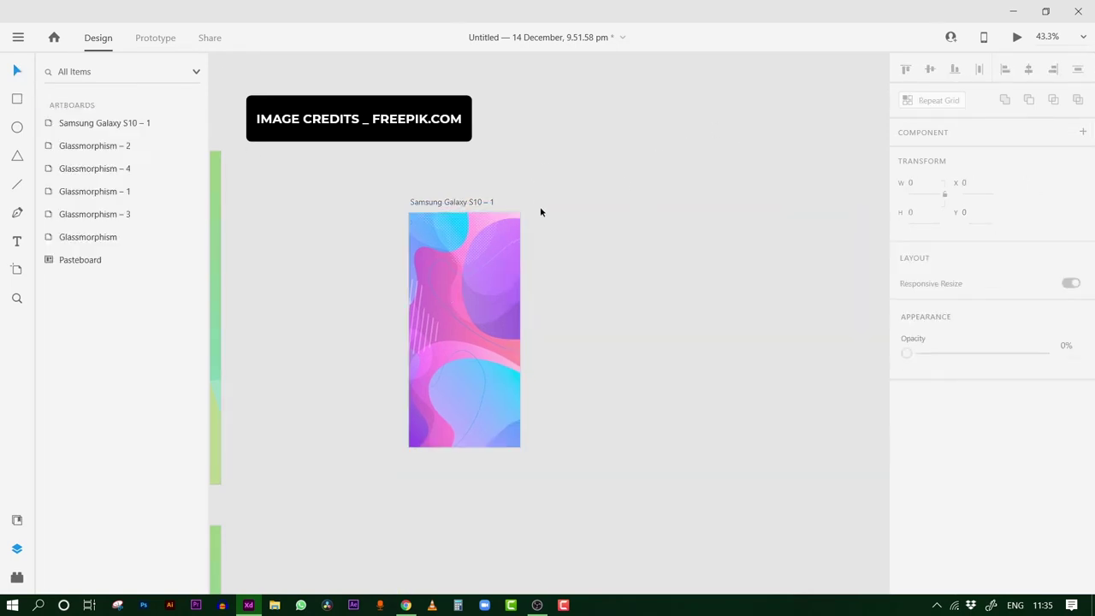
key(ctrl+equal)
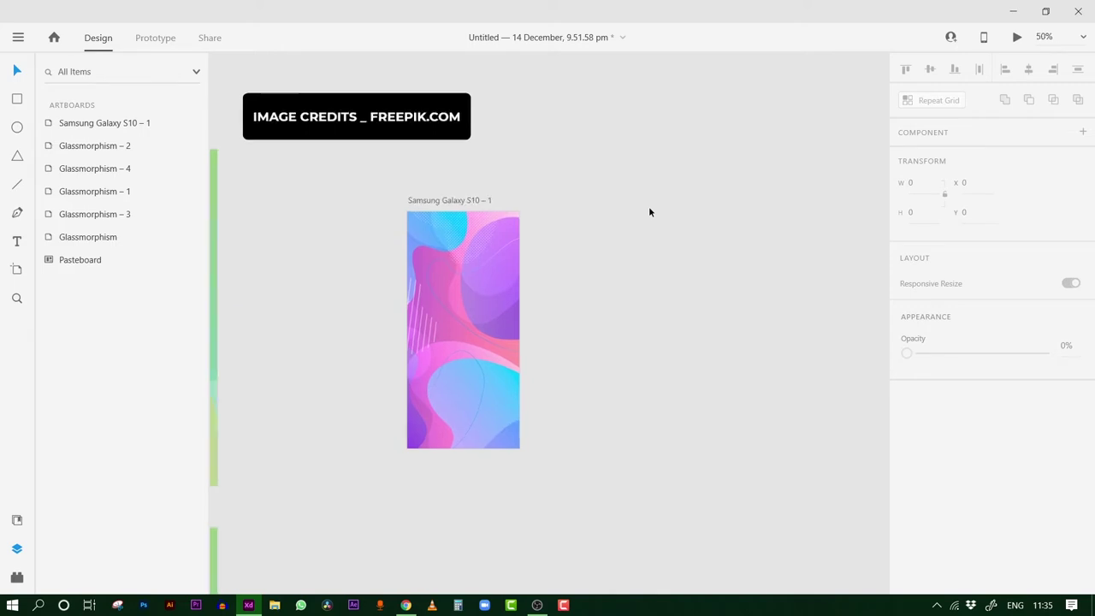
drag(589, 220, 568, 197)
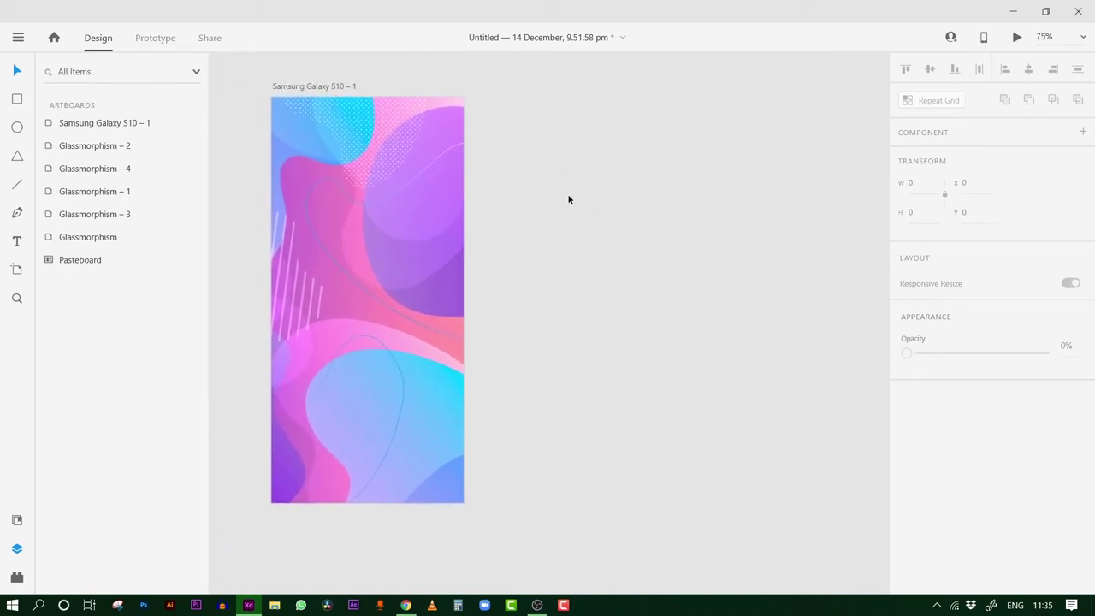
scroll(530, 166, up, 2)
Rename the phone artboard to 'Glassmorphism On Phone'
double_click(385, 74)
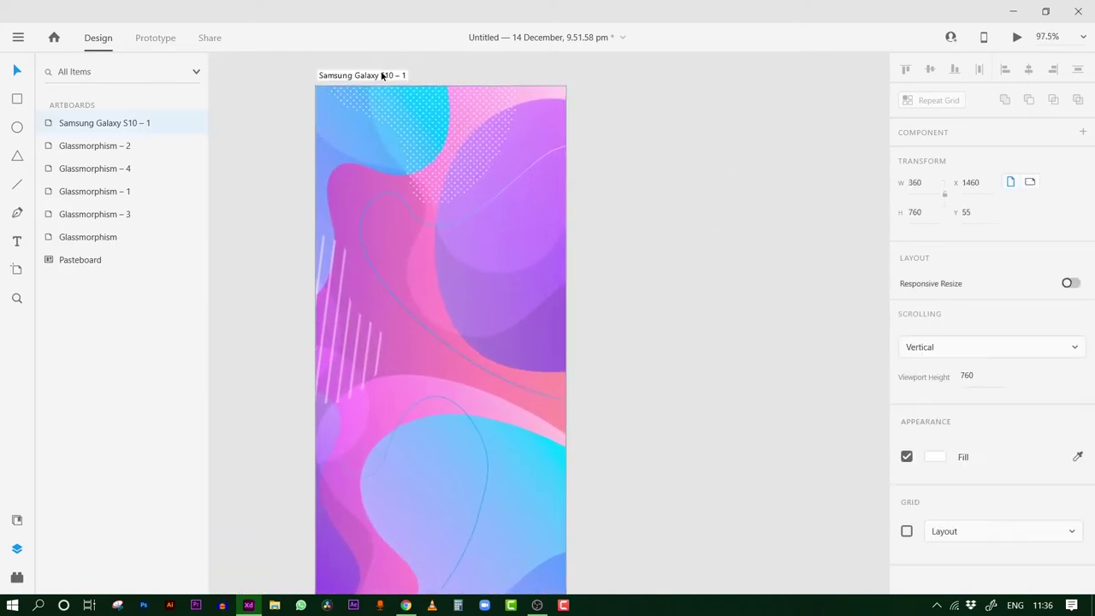
text(Glassmo)
text(rphism)
text( On Phon)
text(e)
key(Return)
scroll(628, 200, down, 1)
Lock the gradient background image with Ctrl+L and confirm it can't be box-selected
click(442, 244)
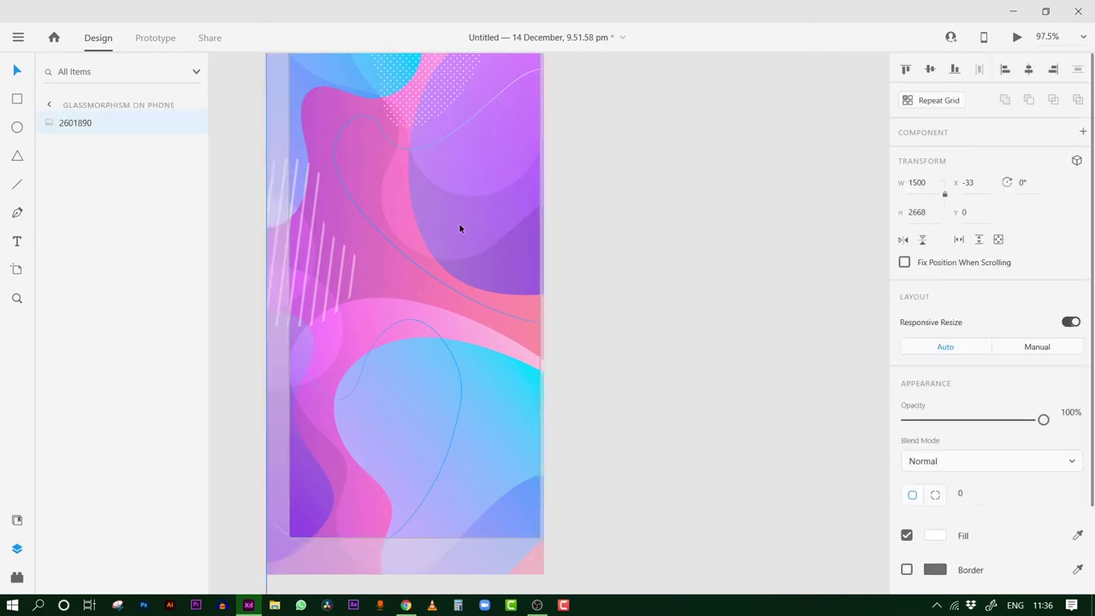
key(ctrl+l)
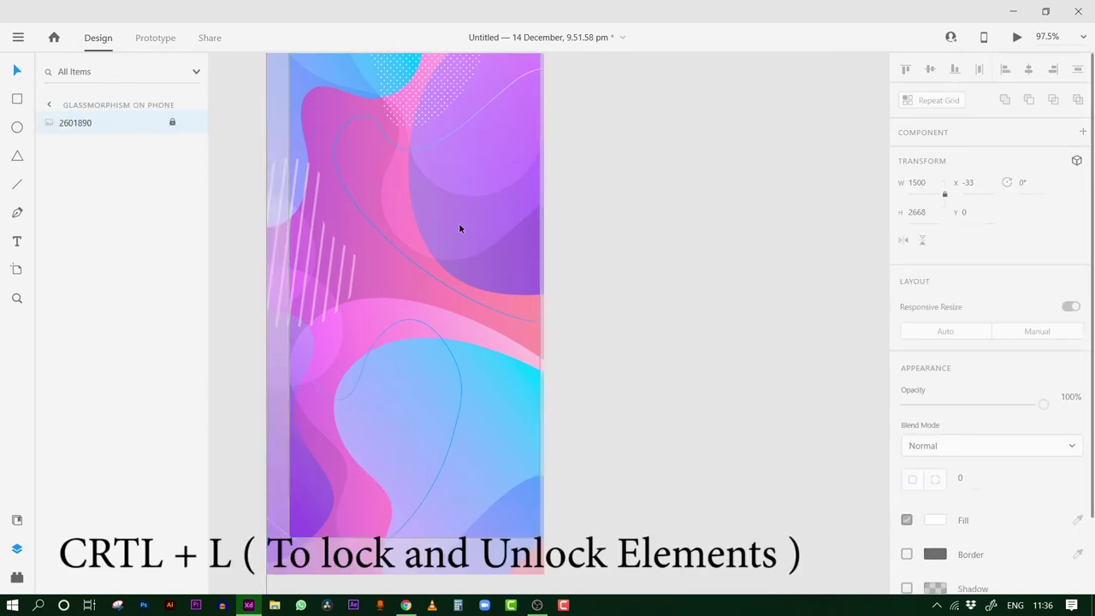
scroll(454, 256, up, 1)
click(370, 260)
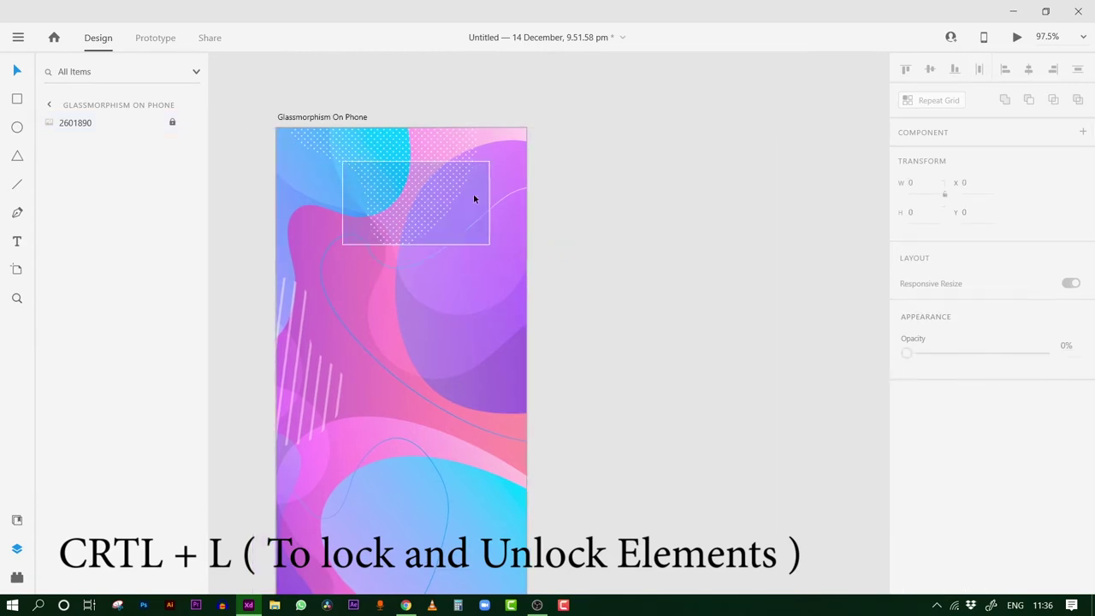
drag(342, 161, 448, 229)
Unlock the background image and check it can be selected again
click(391, 216)
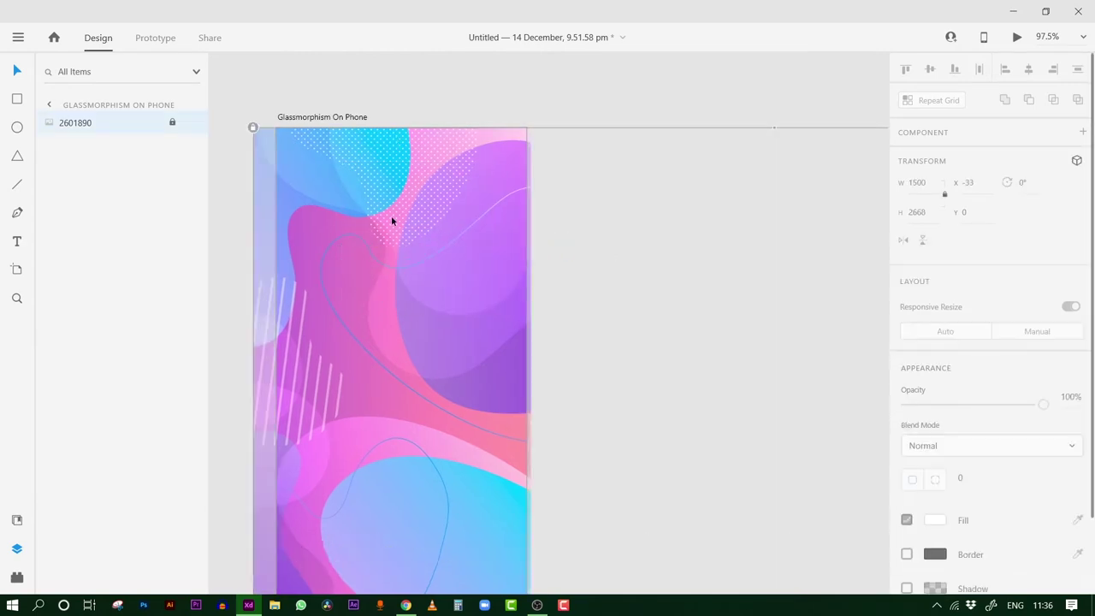
click(253, 128)
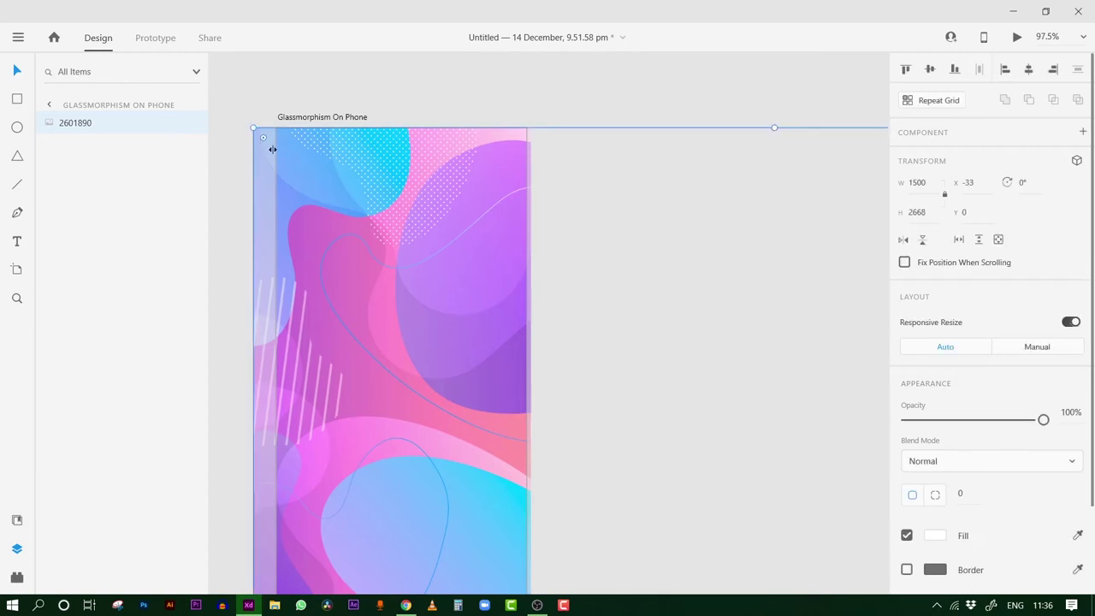
click(330, 98)
click(384, 220)
click(479, 98)
scroll(501, 170, down, 2)
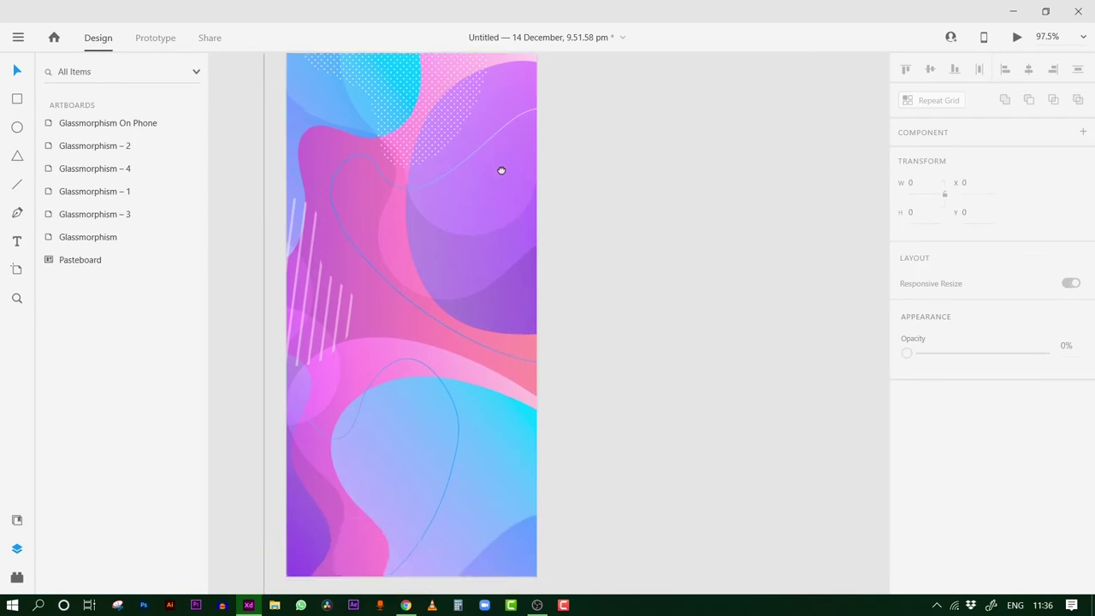
ctrl+scroll(468, 225, up, 2)
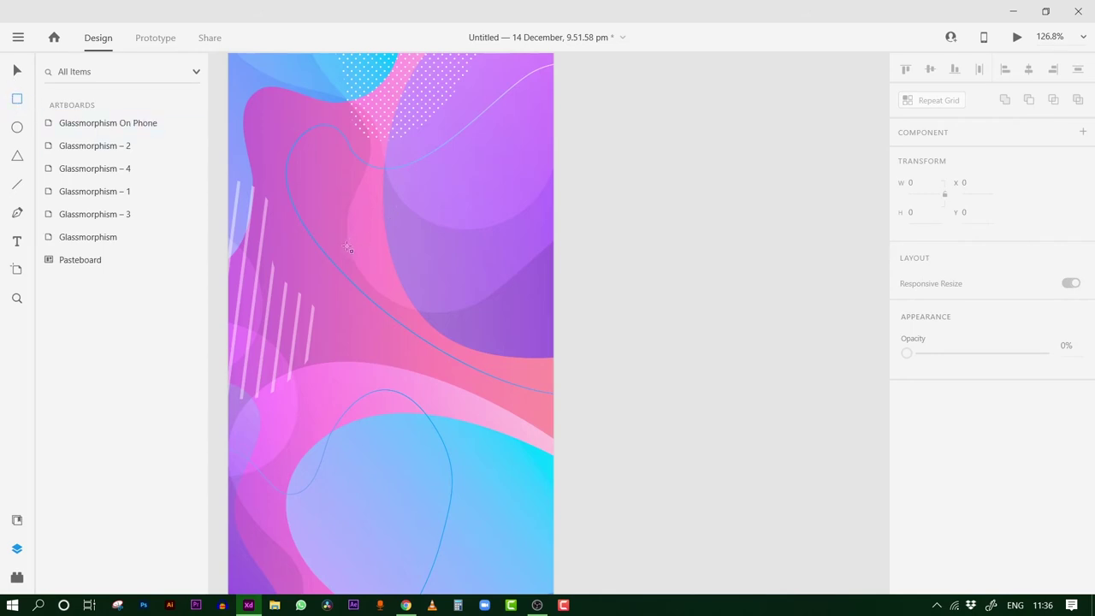
Draw the white card rectangle across the artboard's middle and remove its border
drag(294, 237, 507, 355)
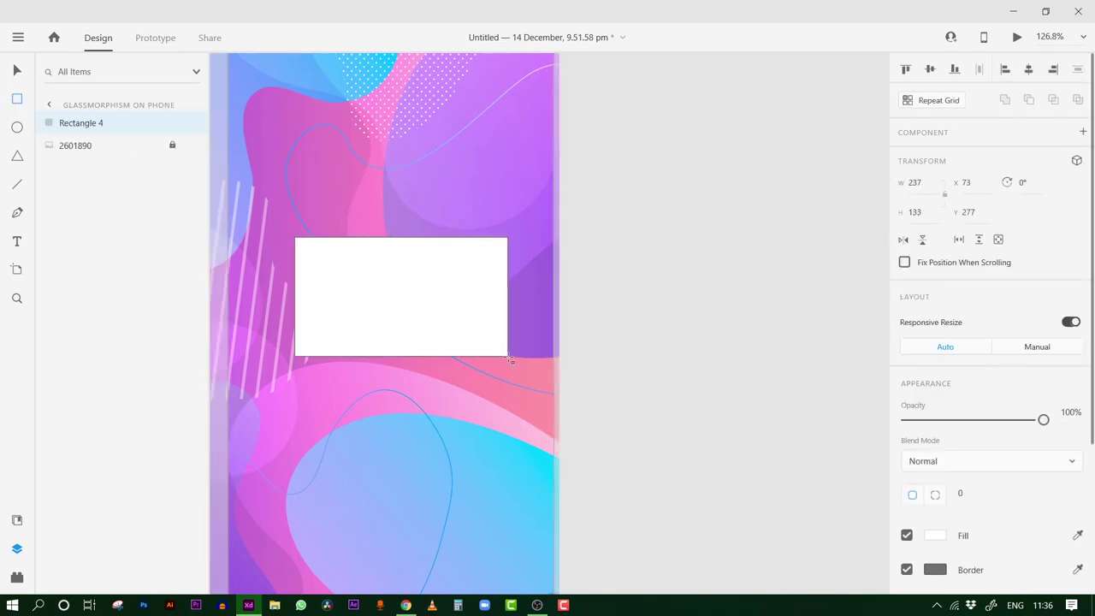
key(v)
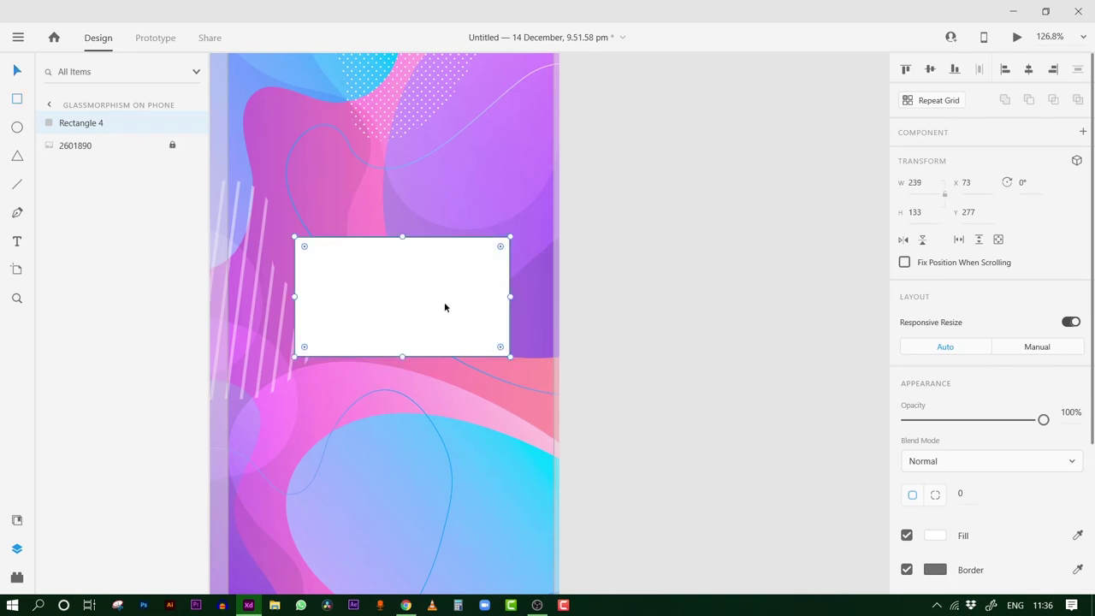
mouse_move(445, 308)
mouse_down()
mouse_move(418, 353)
mouse_move(420, 330)
mouse_move(435, 369)
mouse_move(389, 394)
mouse_up()
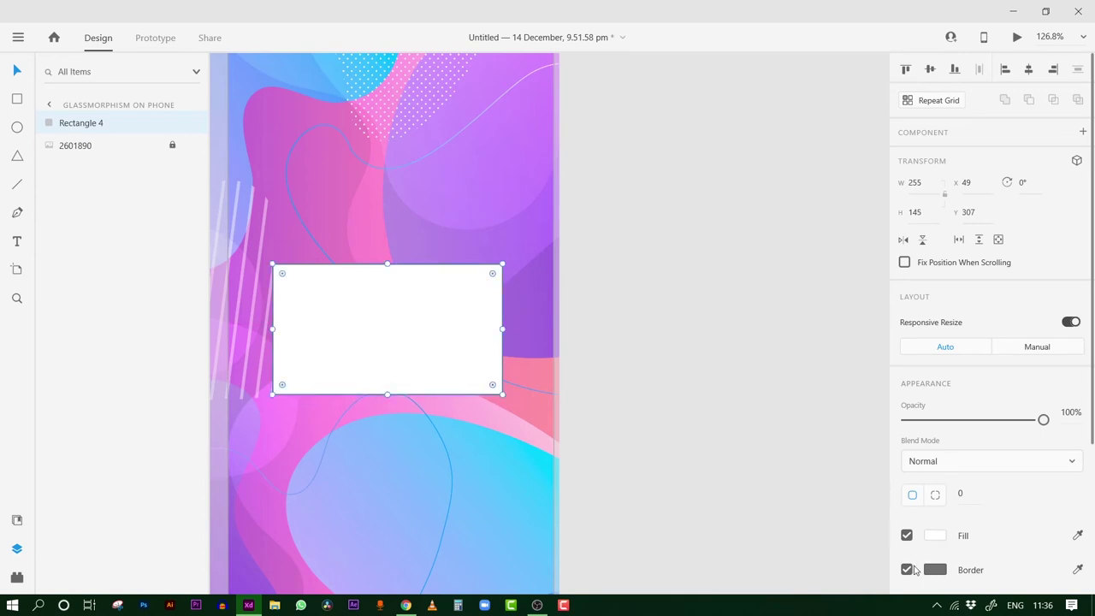
scroll(924, 548, down, 3)
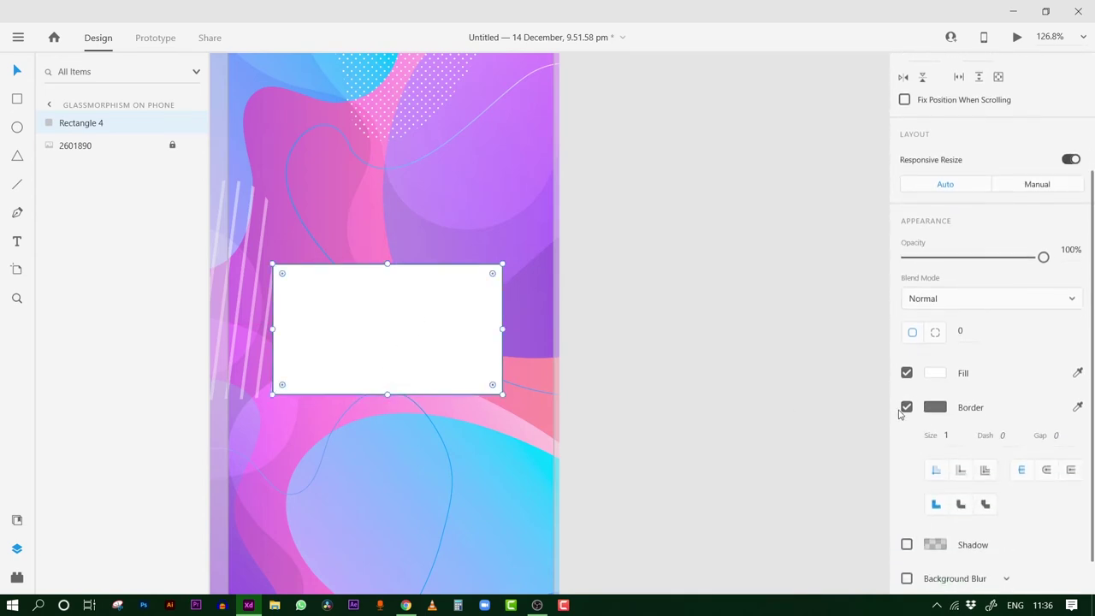
click(903, 409)
click(414, 309)
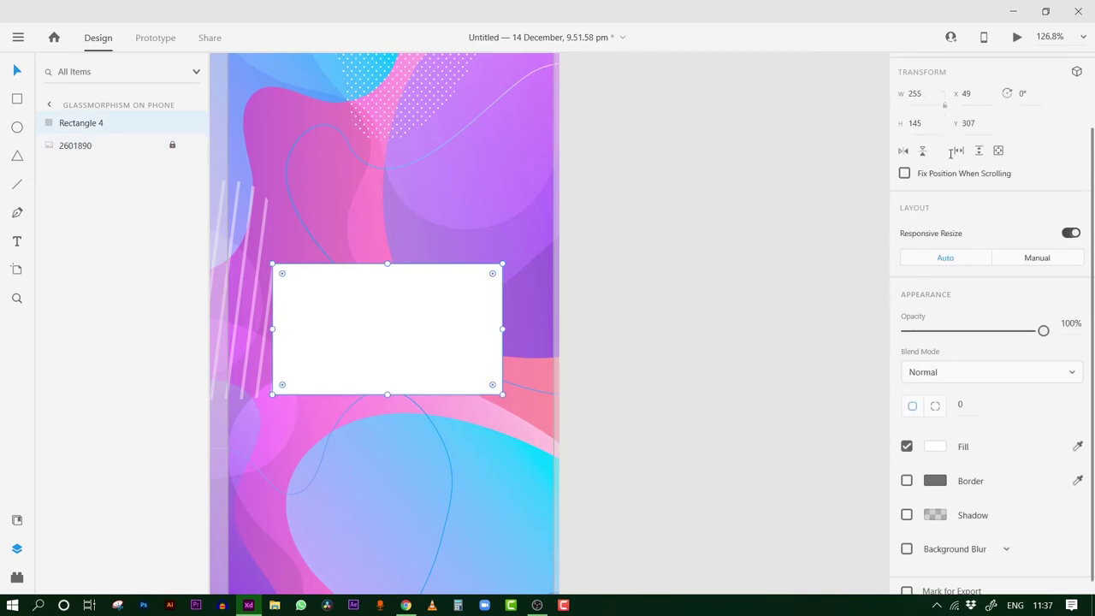
Turn on Background Blur for the card rectangle
scroll(966, 402, down, 1)
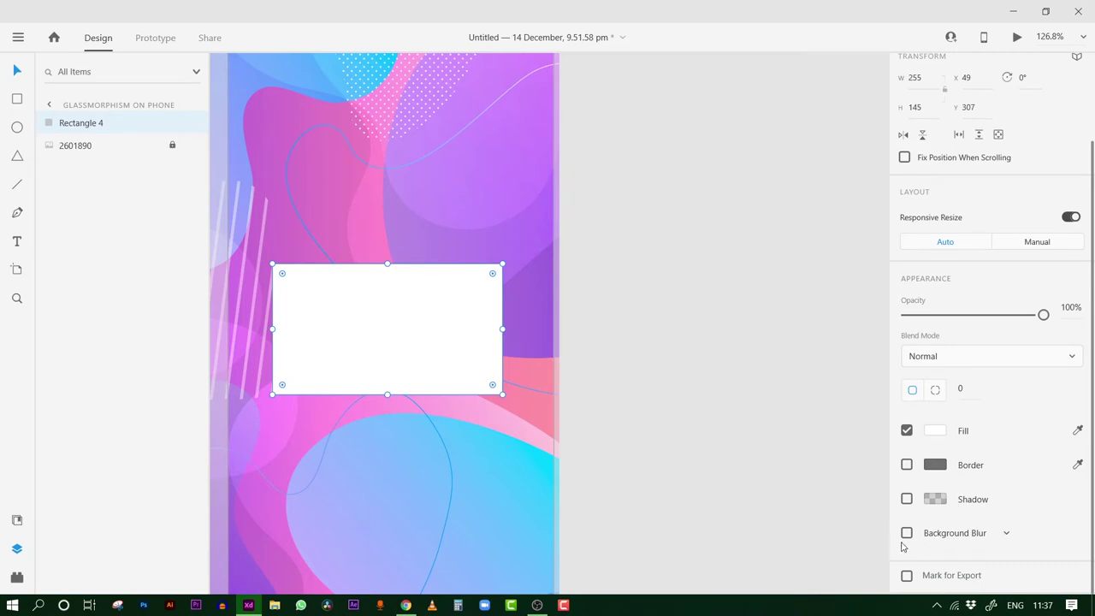
click(1006, 536)
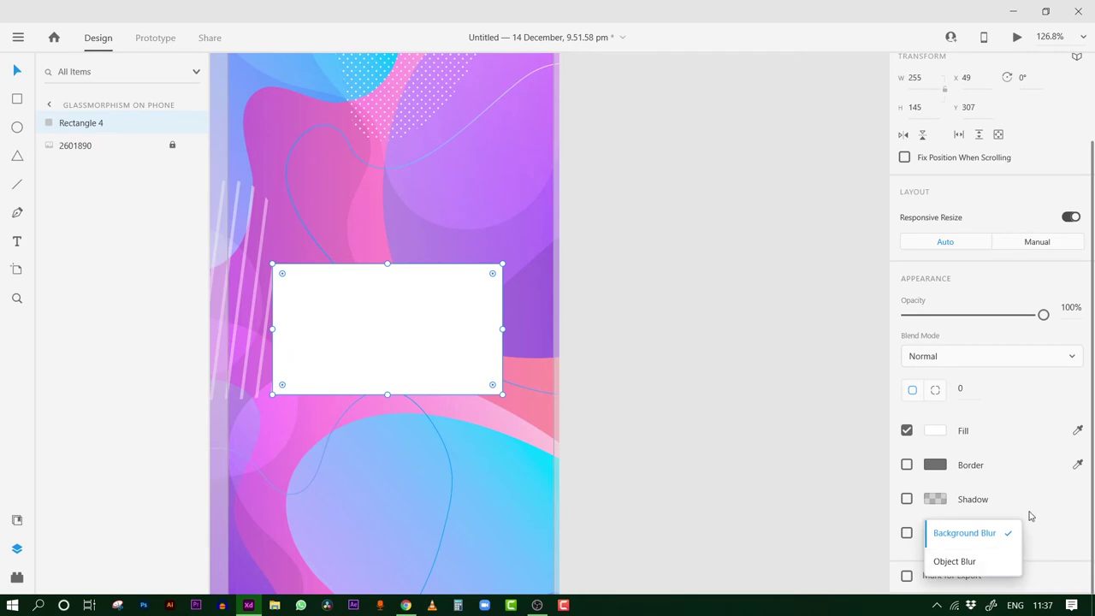
click(1042, 520)
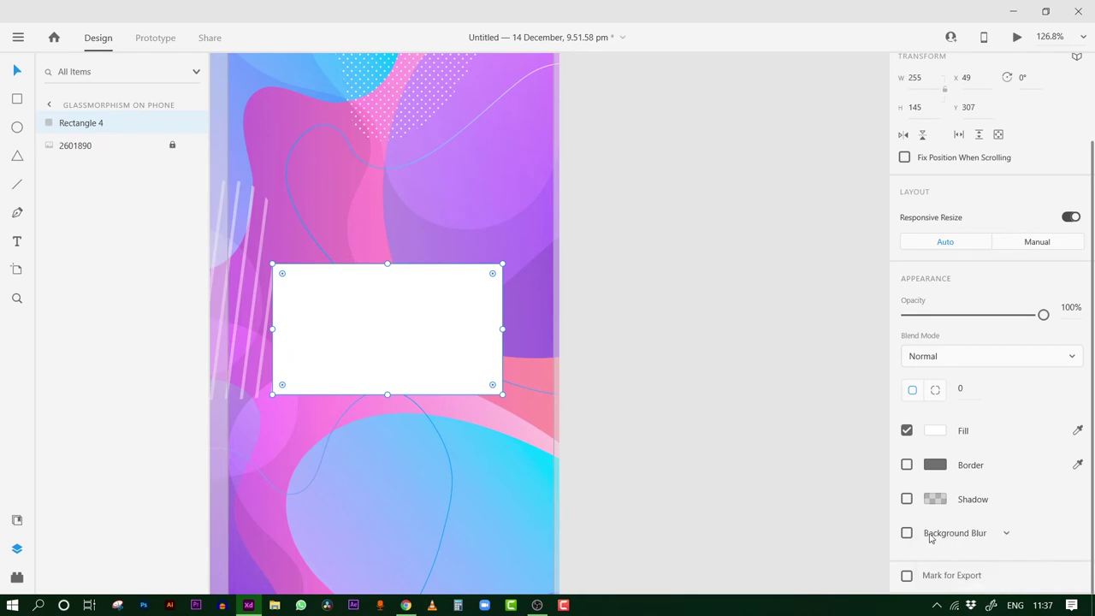
click(907, 533)
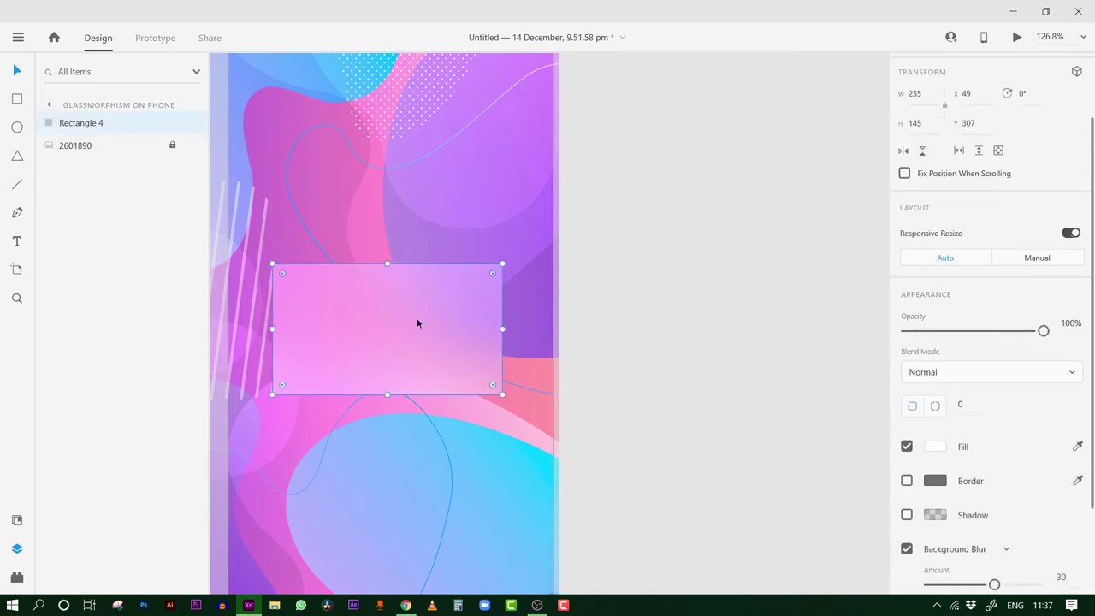
Move the card about 100 px lower and set its blur amount to 12
drag(600, 297, 677, 283)
scroll(1014, 467, down, 2)
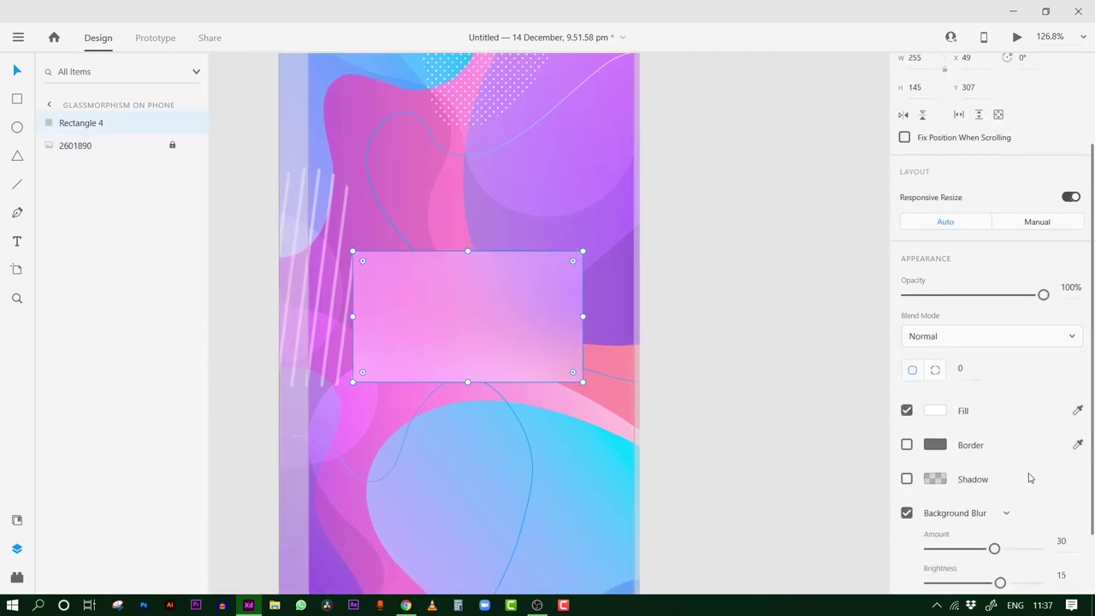
drag(786, 388, 767, 362)
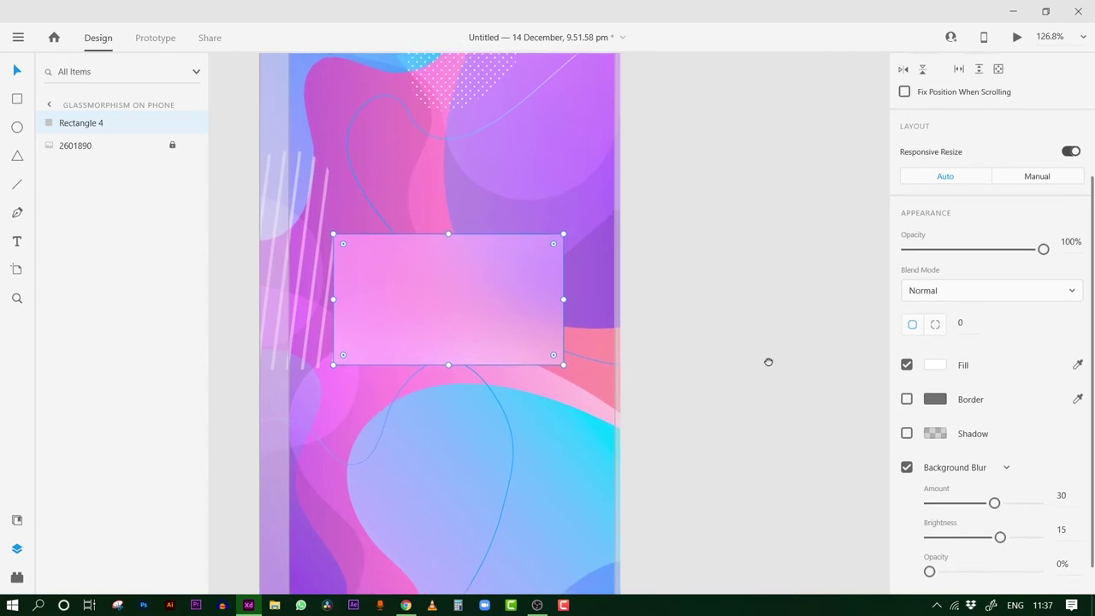
mouse_move(994, 505)
mouse_down()
mouse_move(892, 507)
mouse_move(975, 501)
mouse_move(929, 502)
mouse_move(938, 502)
mouse_up()
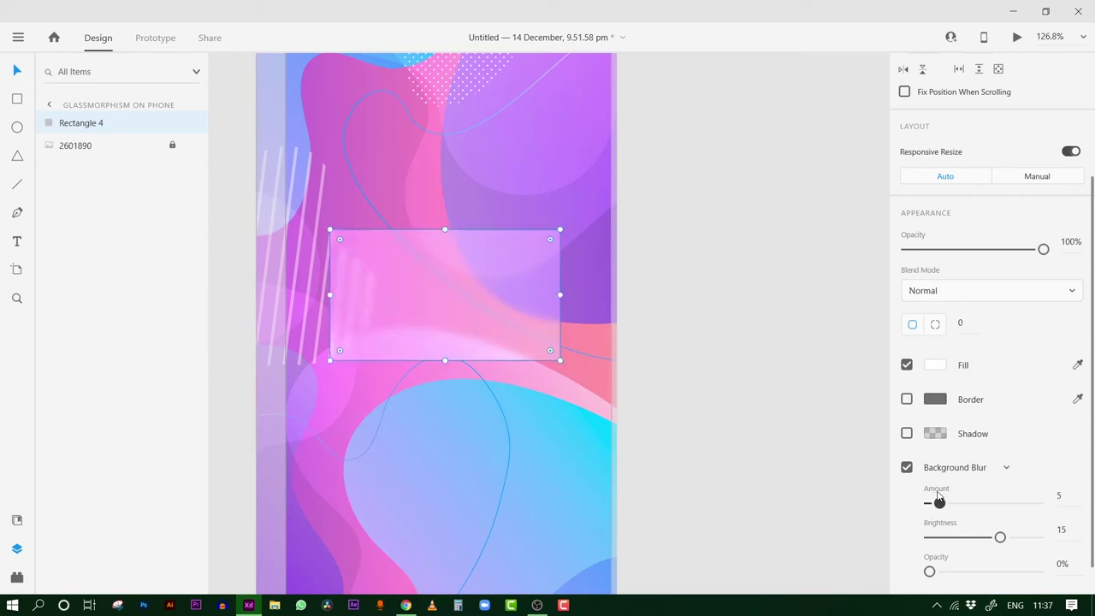
mouse_move(427, 341)
mouse_down()
mouse_move(409, 390)
mouse_move(427, 428)
mouse_up()
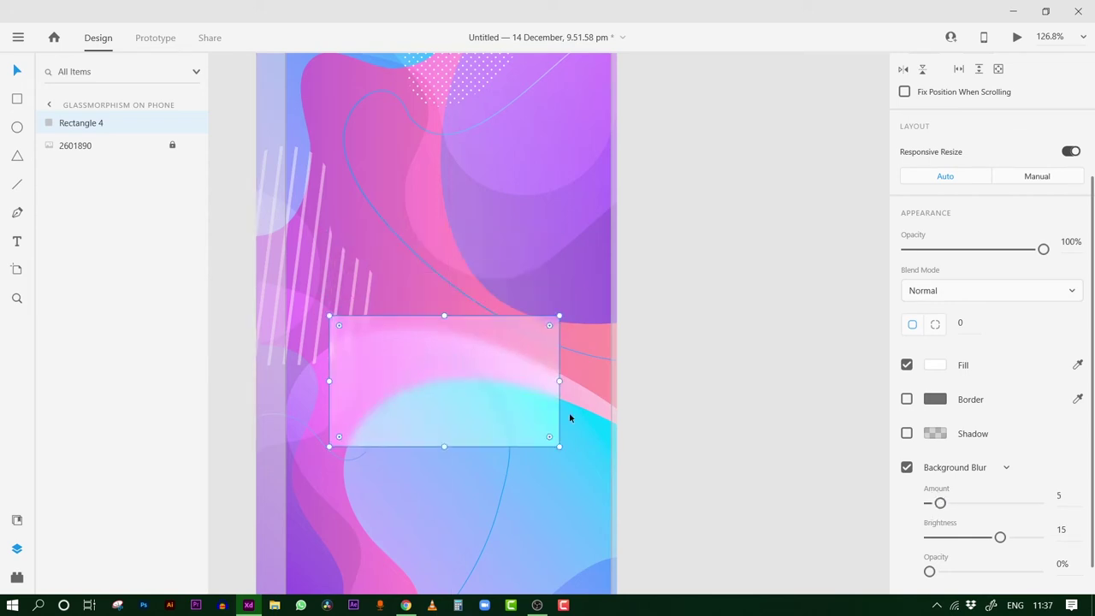
drag(946, 502, 958, 505)
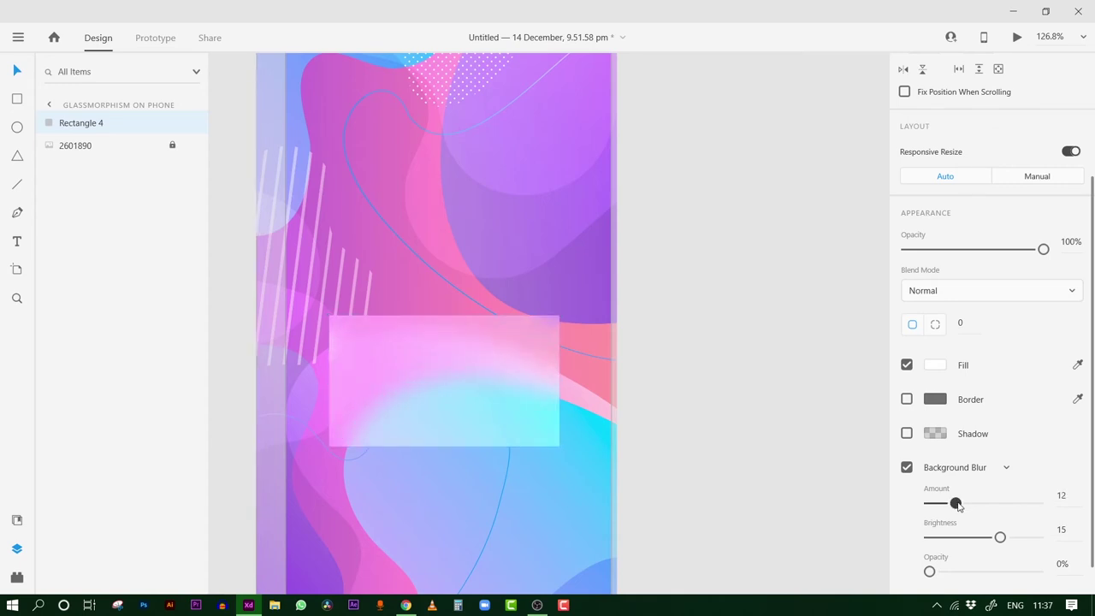
Darken the card's background blur brightness to -10
click(828, 457)
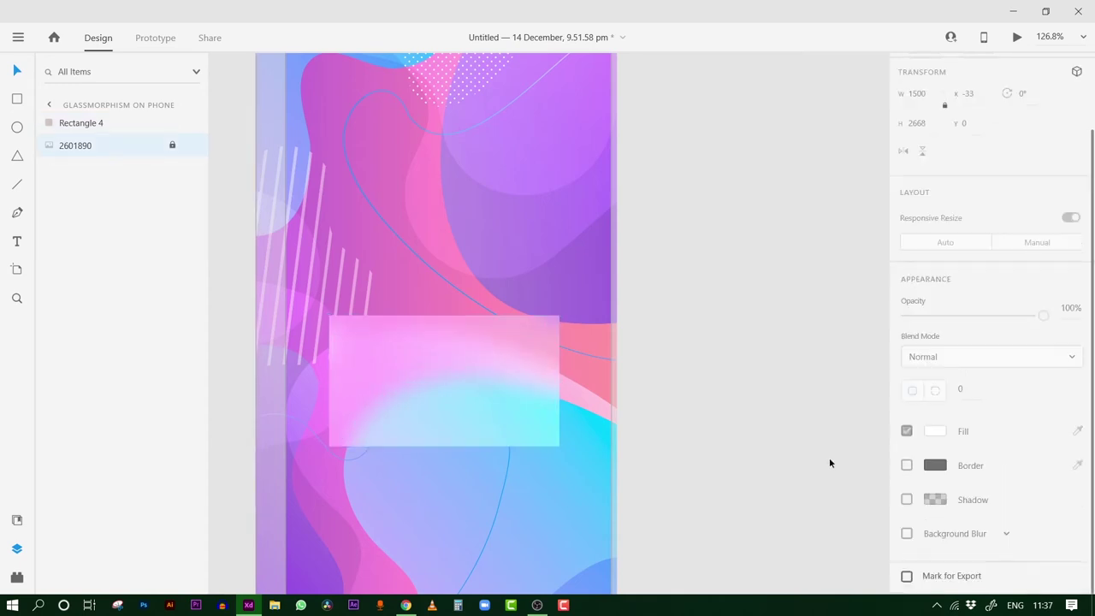
click(464, 418)
scroll(936, 461, down, 2)
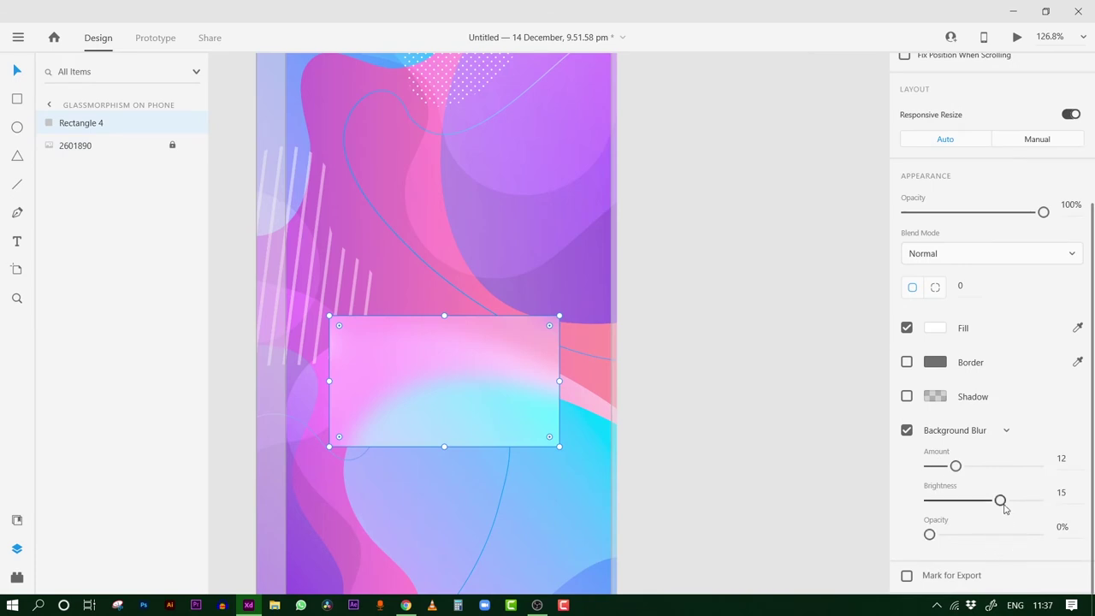
drag(1005, 506, 975, 510)
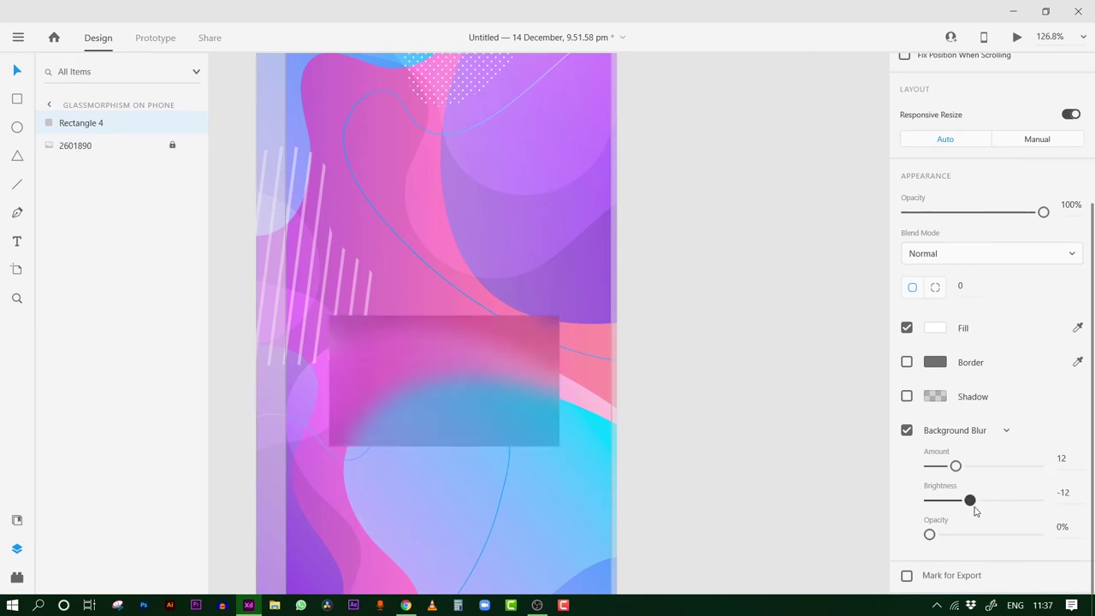
mouse_move(970, 502)
mouse_down()
mouse_move(993, 501)
mouse_move(970, 505)
mouse_move(980, 515)
mouse_up()
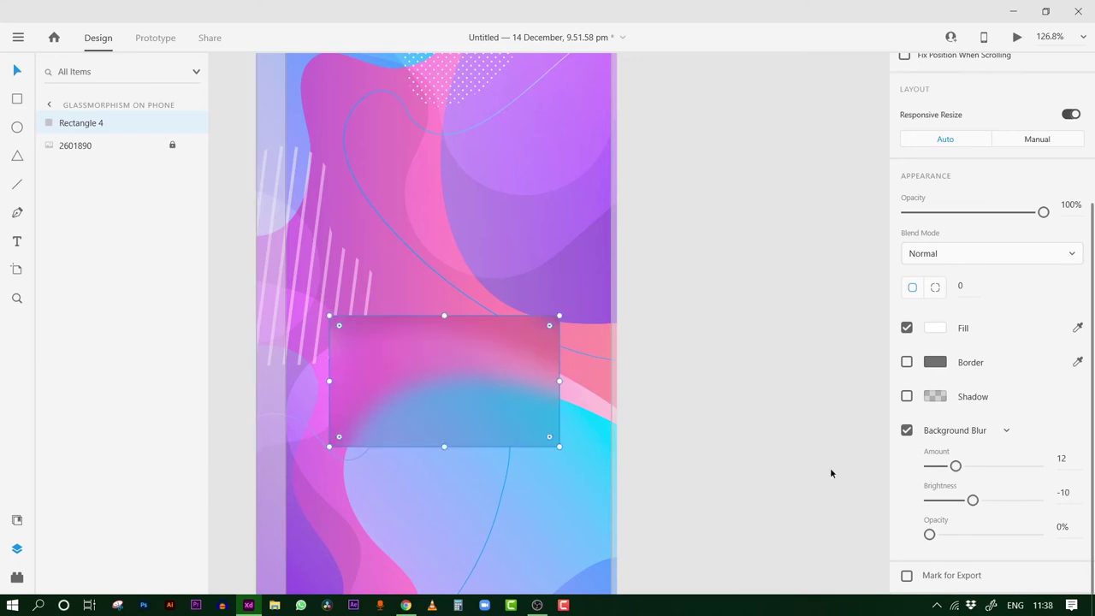
Give the card a thin white 0.5 border and preview it over the gradient
click(907, 361)
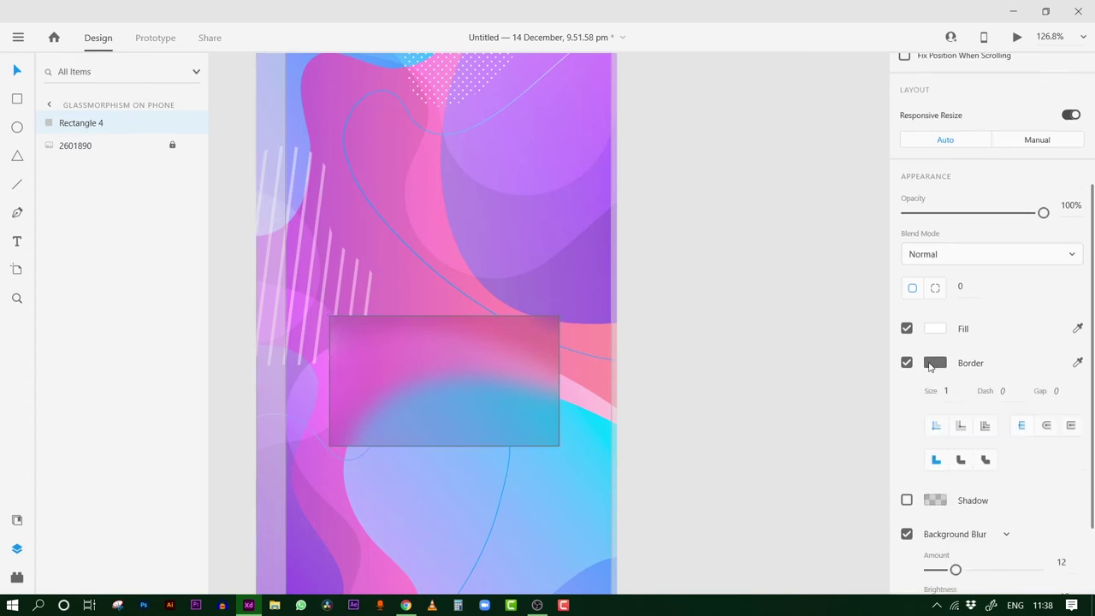
click(932, 365)
drag(761, 368, 696, 256)
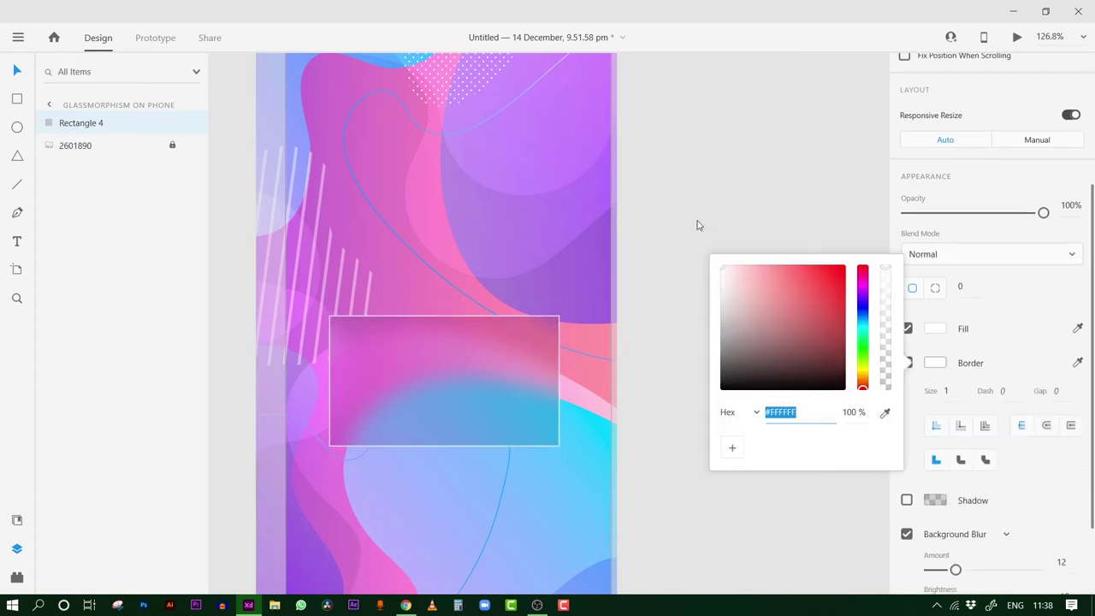
click(741, 216)
click(449, 438)
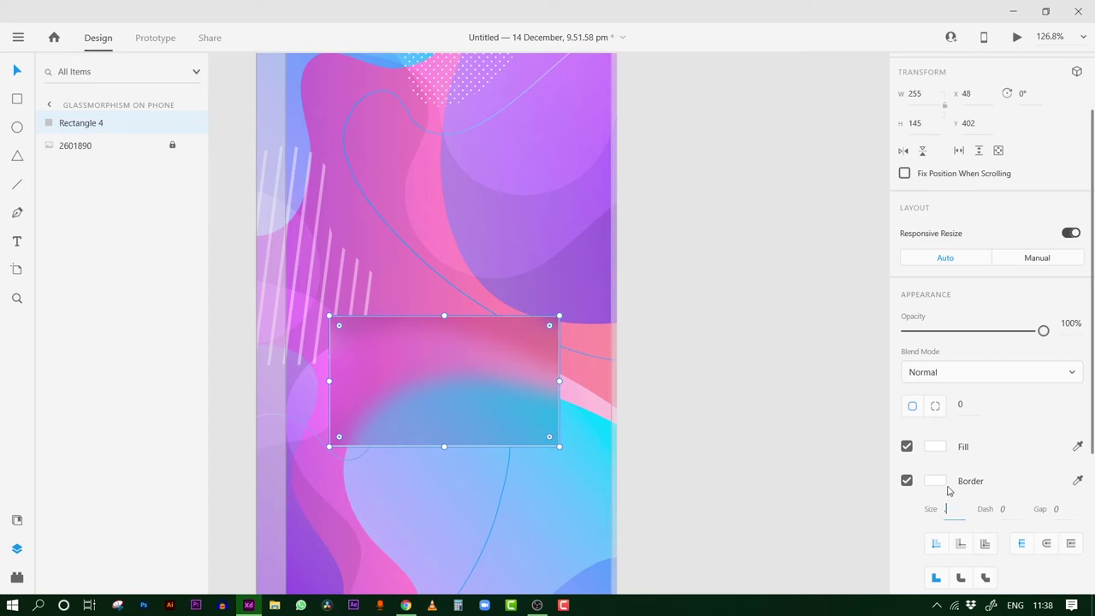
click(949, 506)
text(0.5)
click(758, 306)
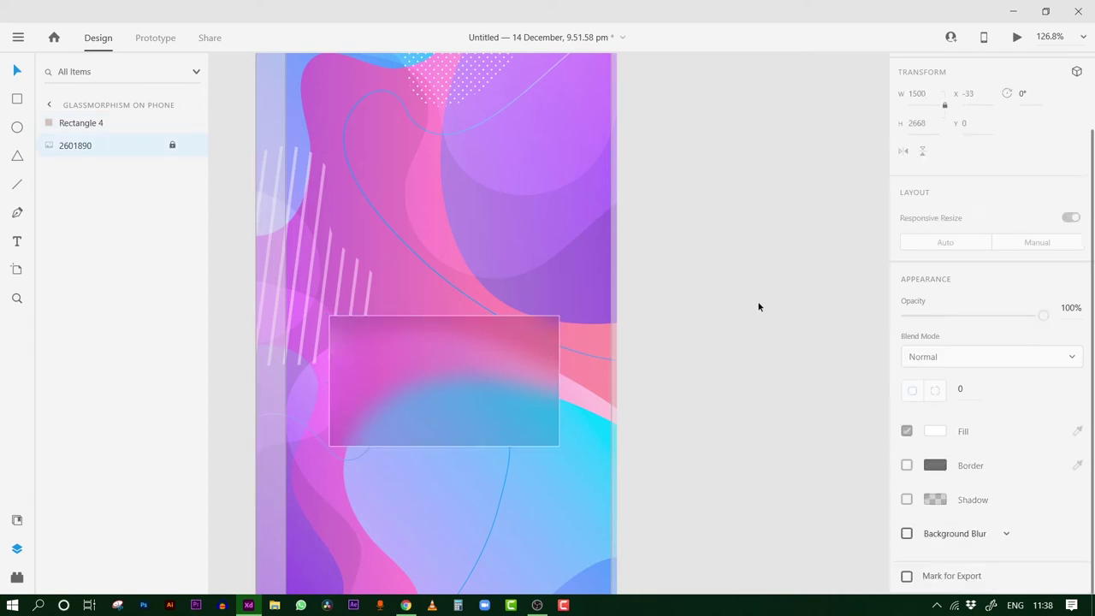
click(470, 392)
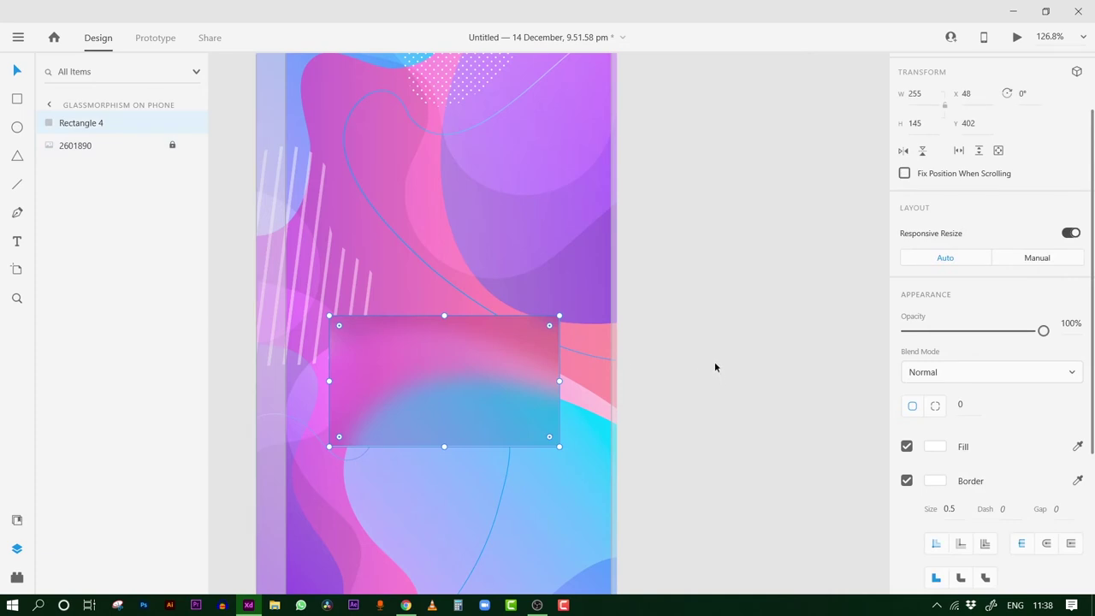
click(935, 481)
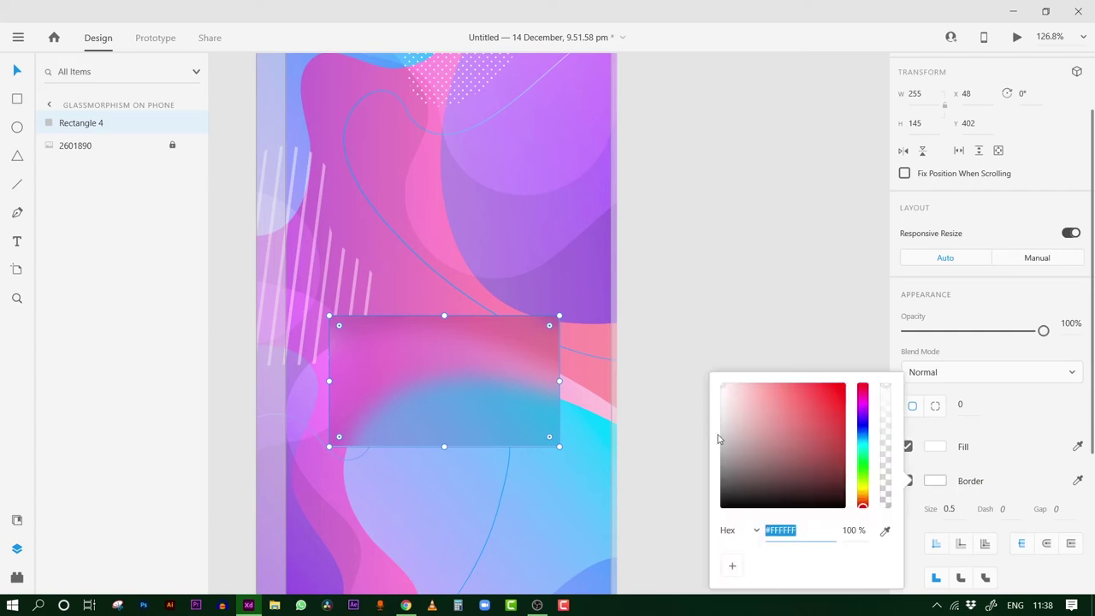
click(730, 338)
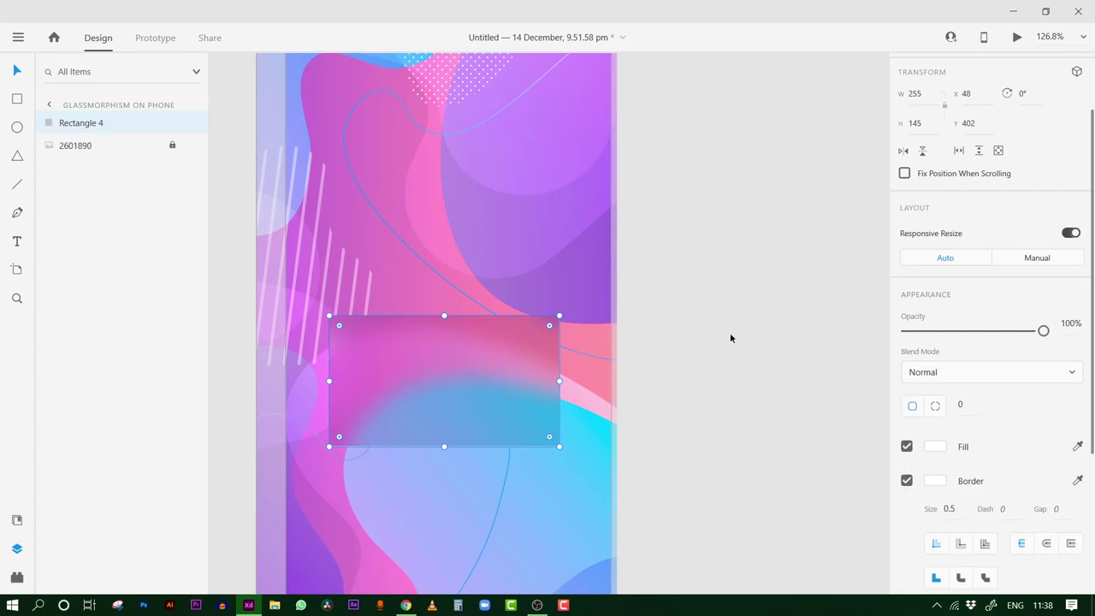
click(394, 367)
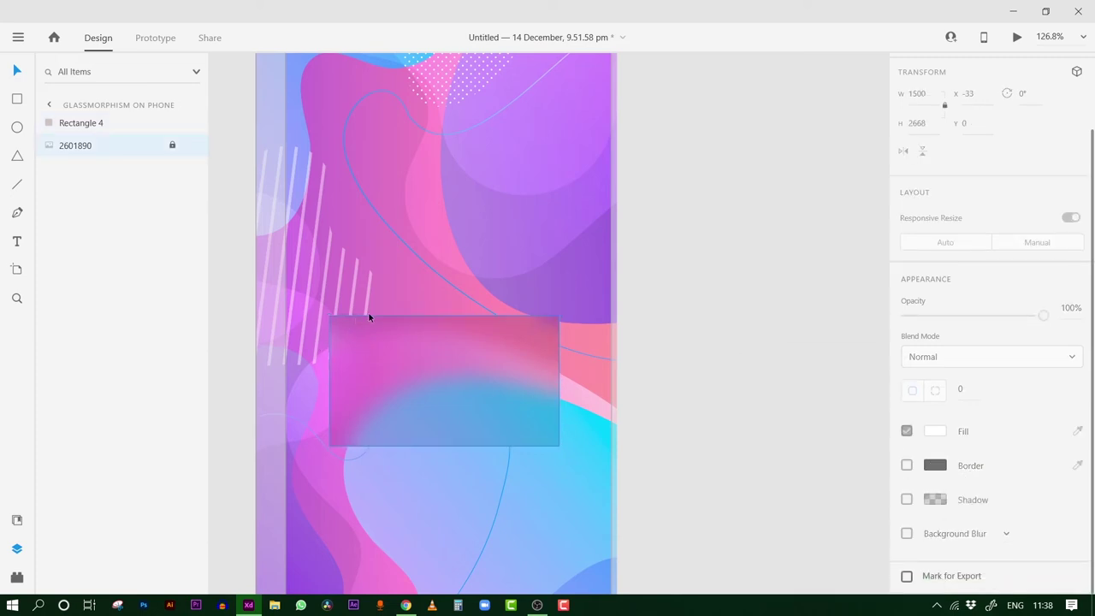
click(689, 393)
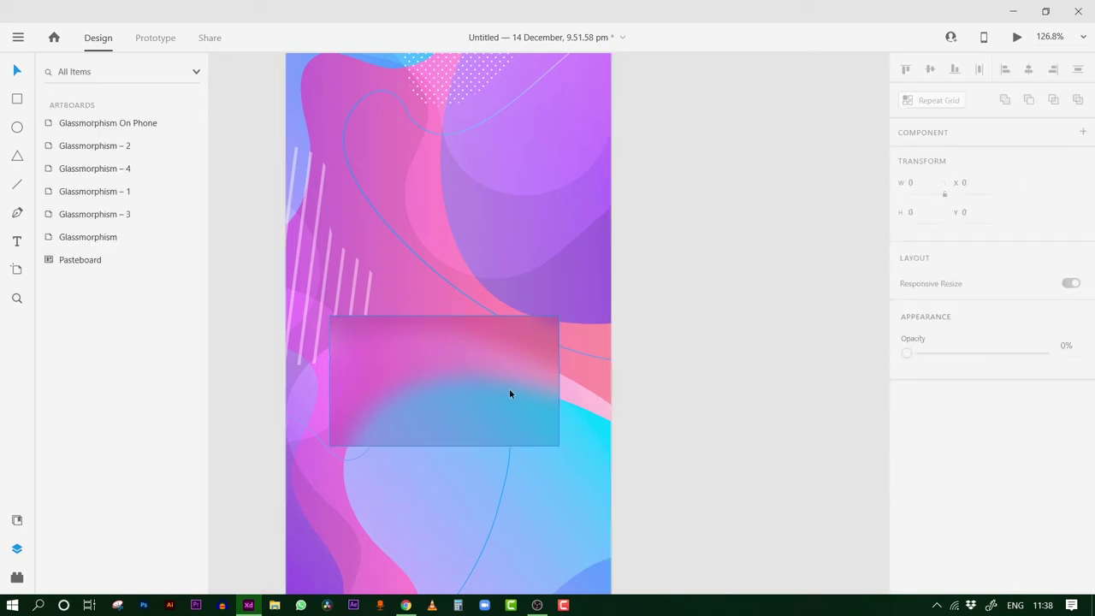
Give the glass card rounded corners with a radius of 15
click(509, 394)
scroll(775, 344, down, 2)
scroll(775, 345, left, 2)
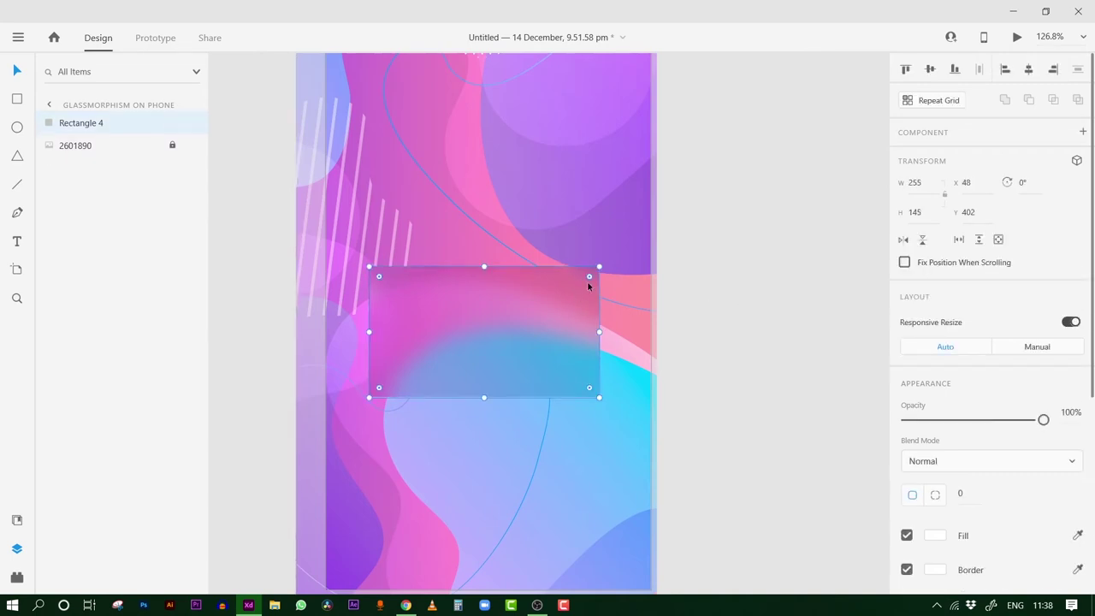
drag(590, 275, 585, 276)
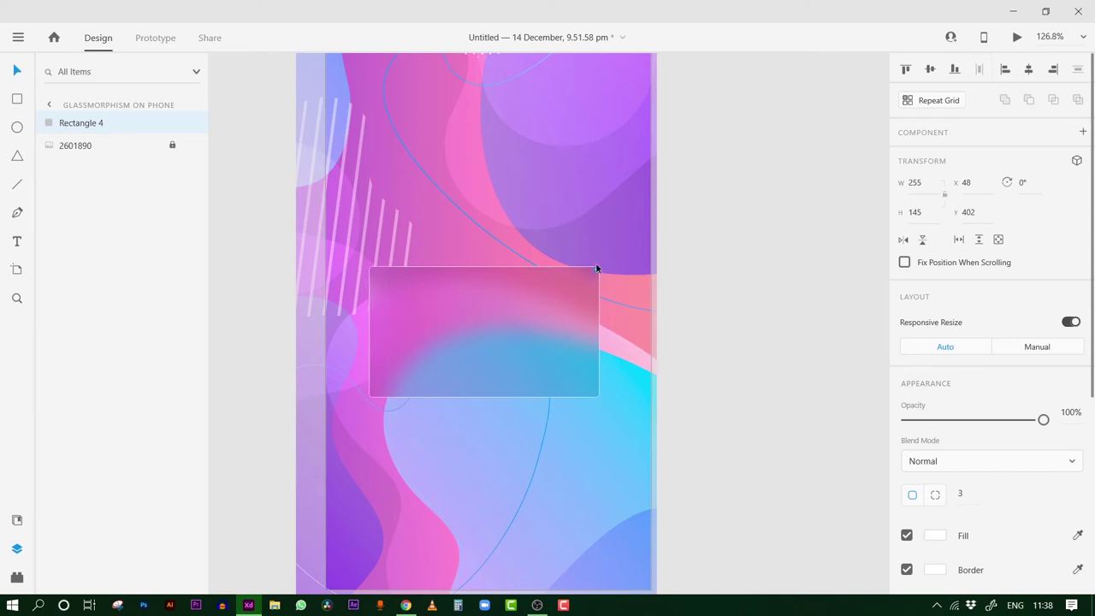
drag(585, 278, 588, 274)
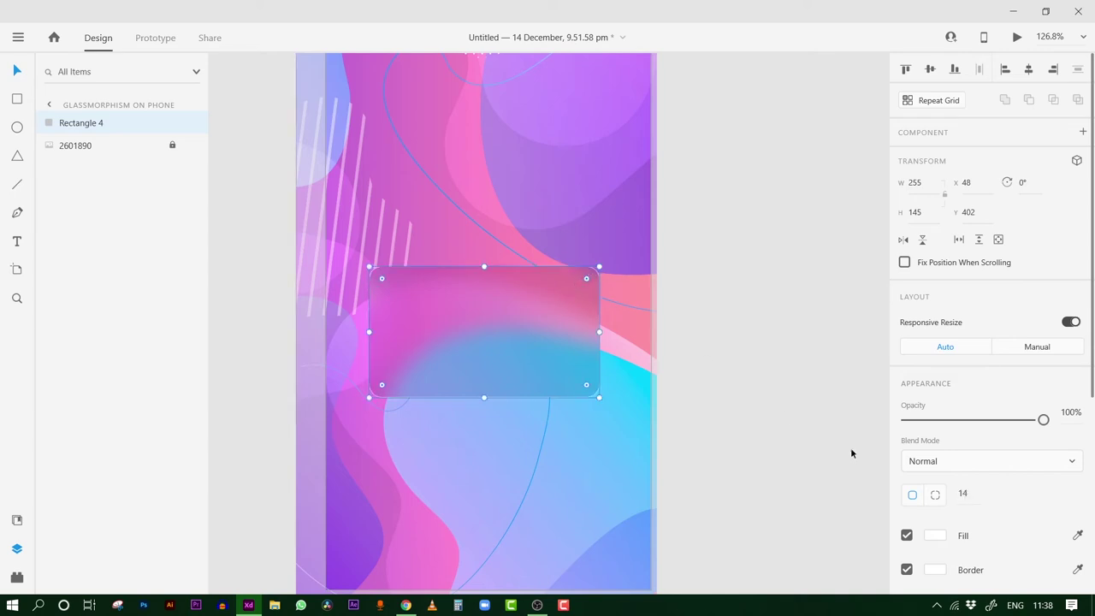
double_click(963, 494)
text(15)
key(Return)
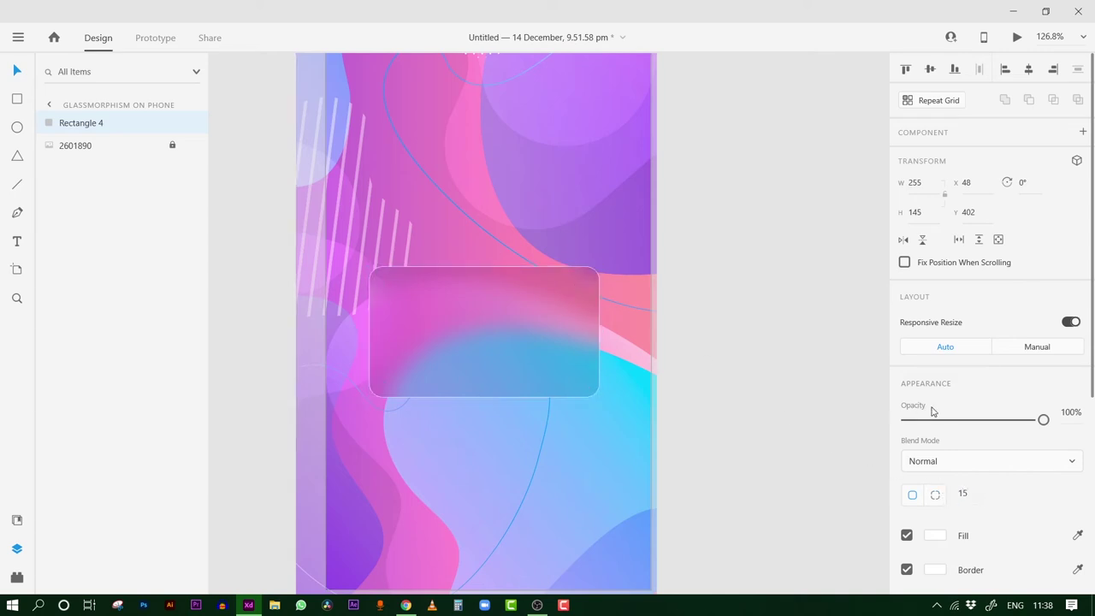
click(774, 322)
Enable a fully opaque black drop shadow on the glass card with Y offset 0
click(590, 360)
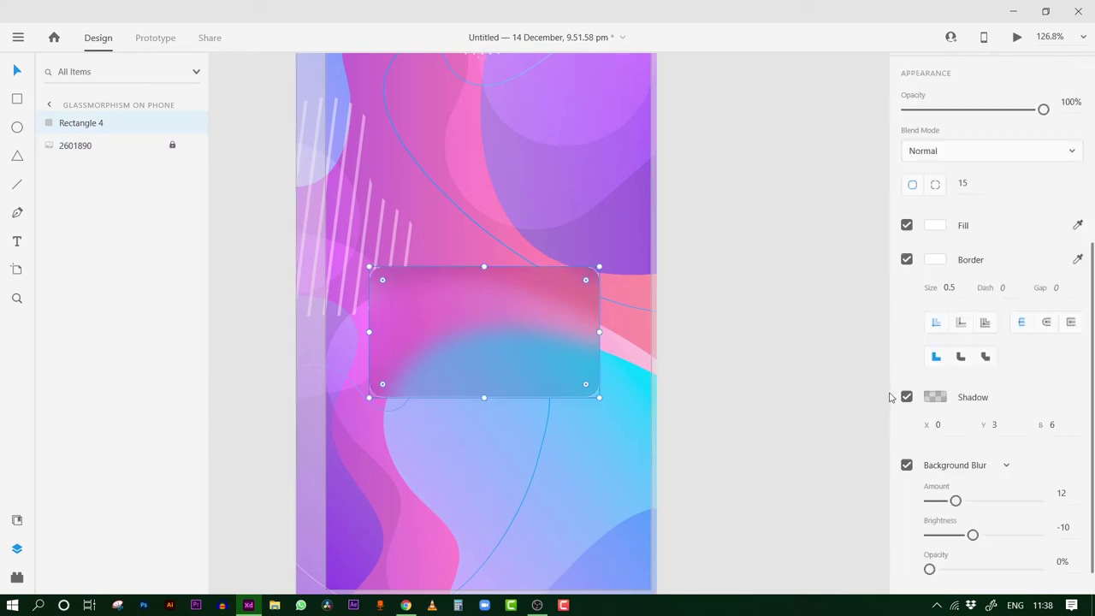
click(906, 396)
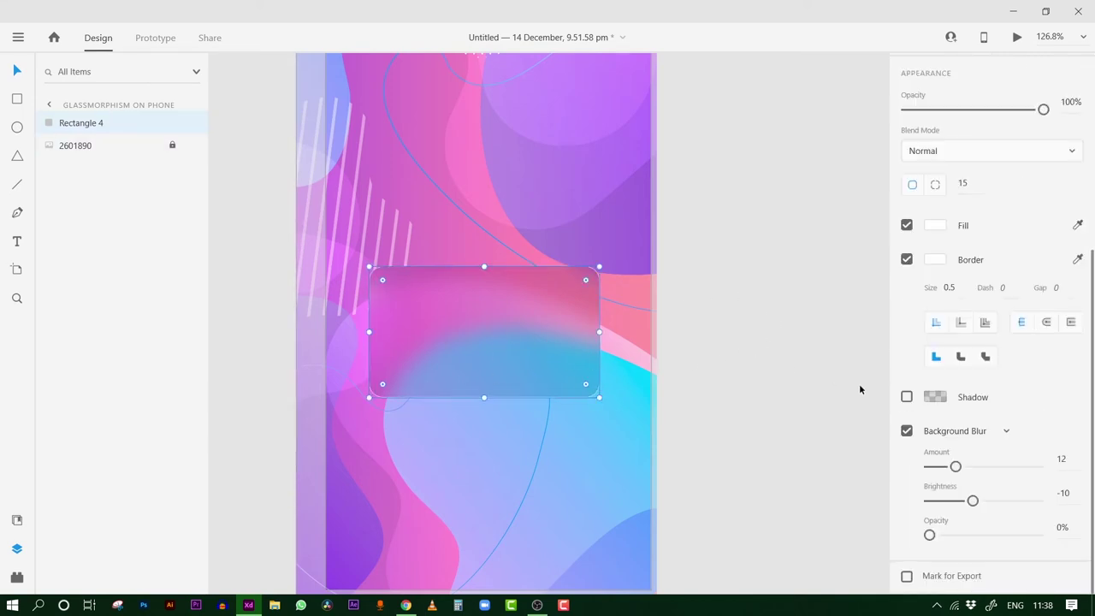
click(907, 398)
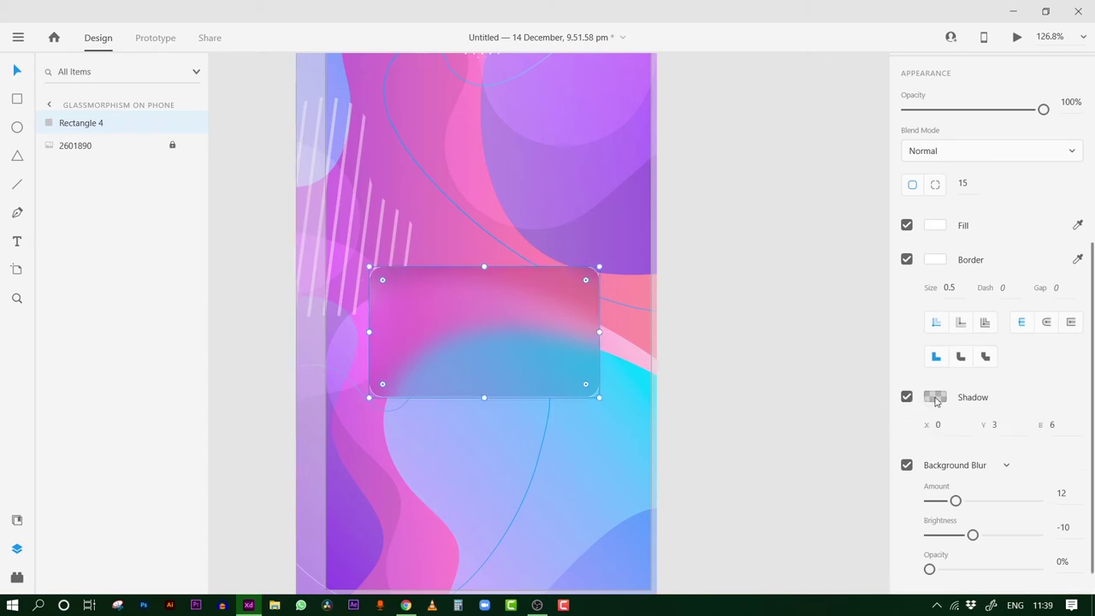
click(935, 397)
drag(885, 412, 899, 278)
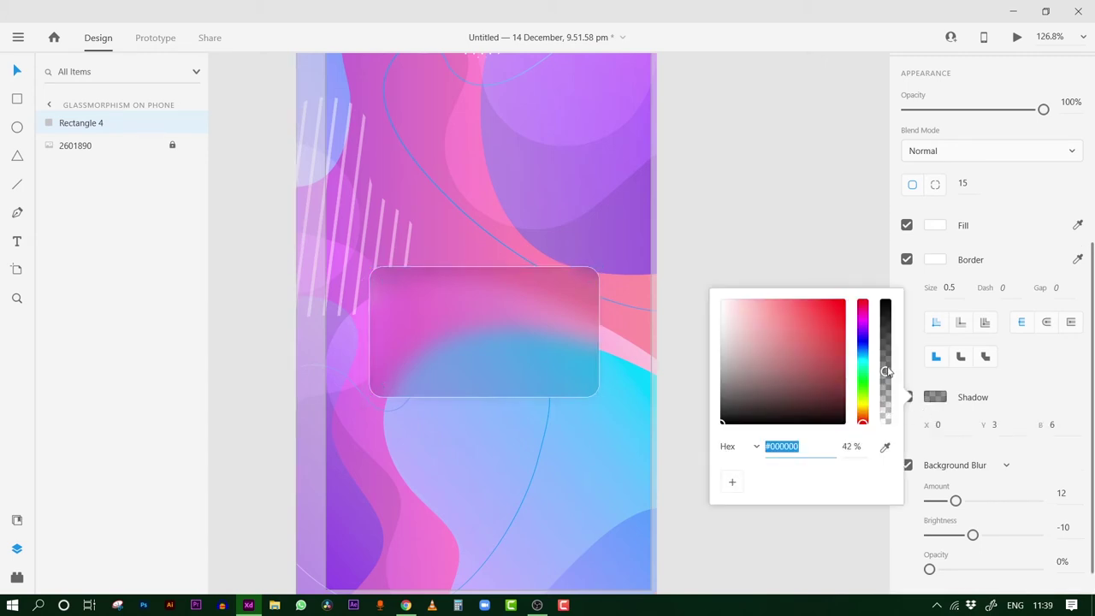
click(488, 334)
text(0)
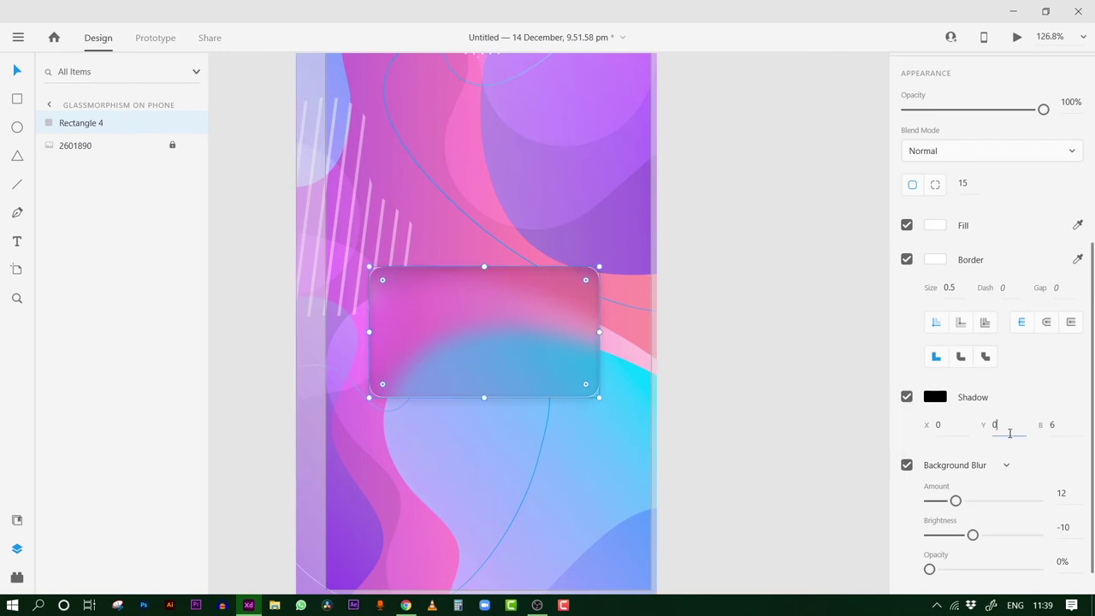
click(1052, 425)
Try shadow blur values of 20 and then 11
click(1063, 424)
text(20)
key(Return)
text(11)
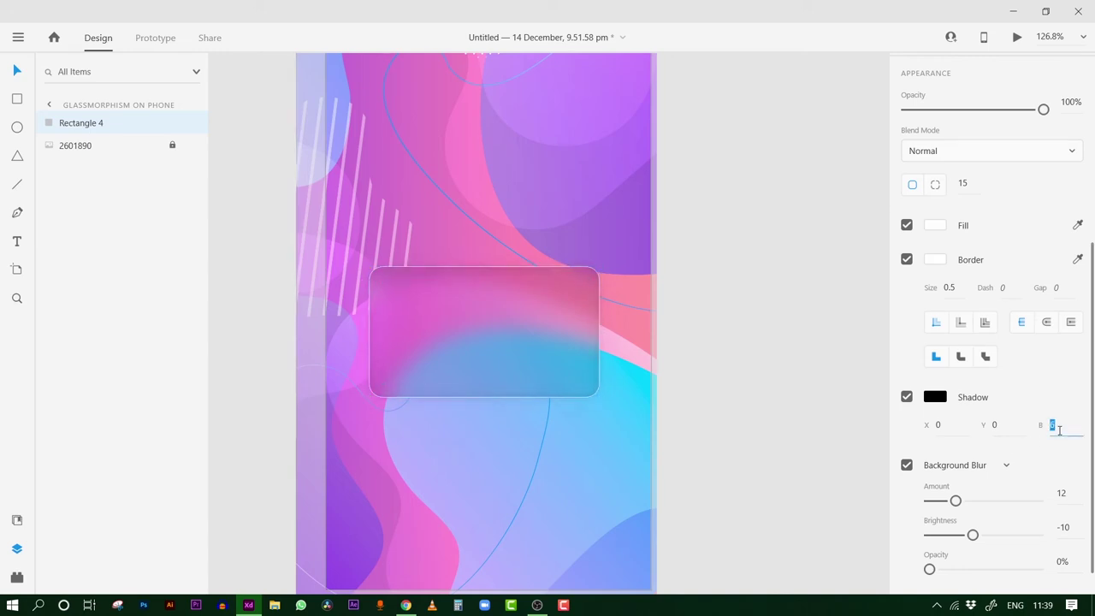
key(Return)
key(Escape)
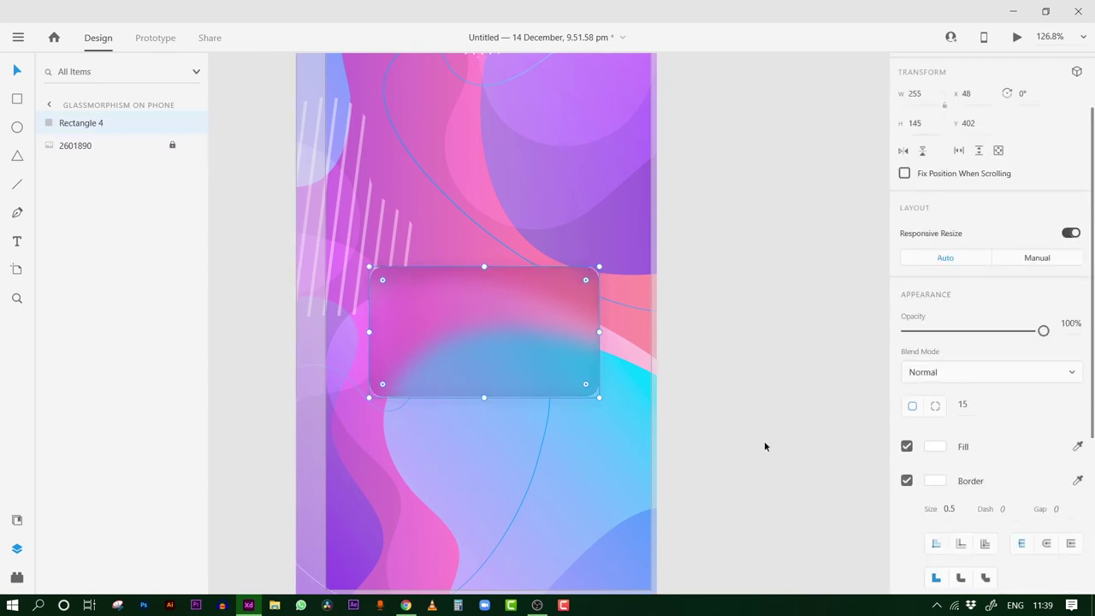
Compare the card with and without its shadow, then settle on blur 18
scroll(920, 488, down, 3)
scroll(913, 462, down, 1)
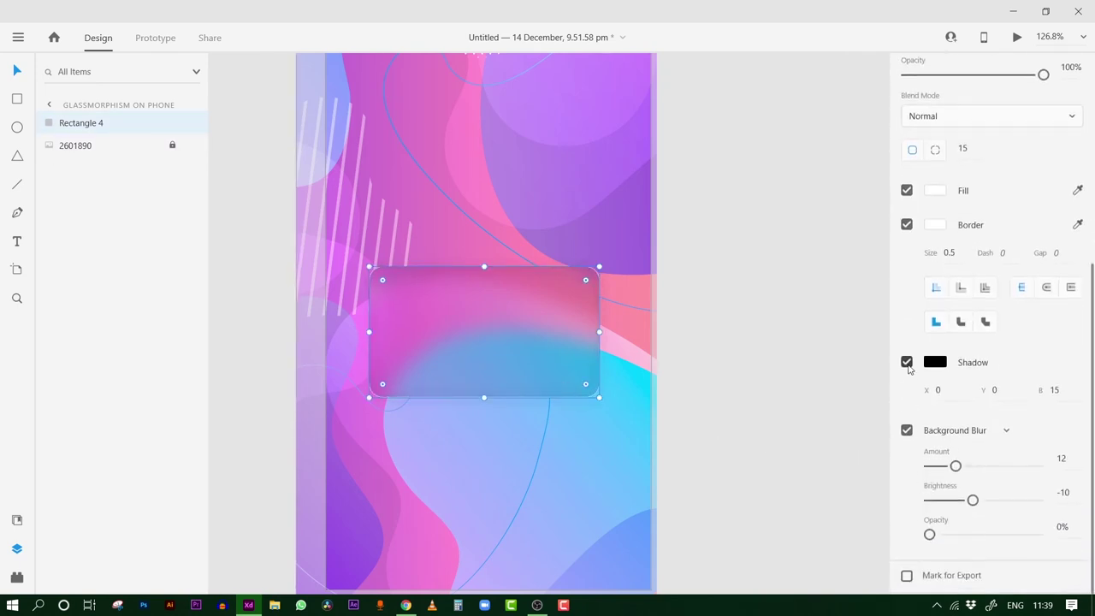
click(908, 363)
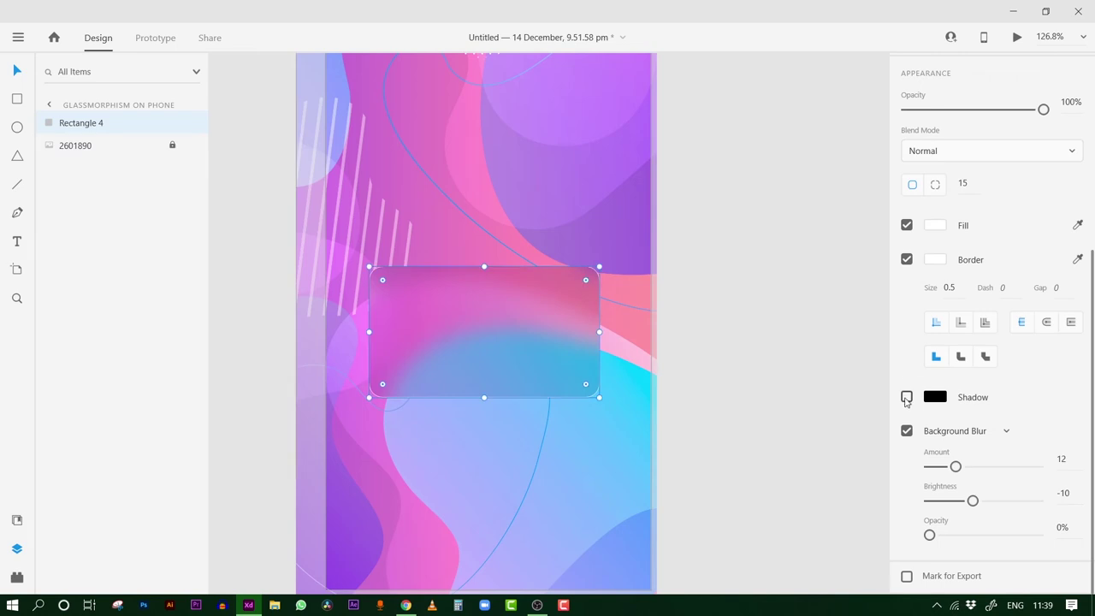
click(907, 397)
click(907, 397)
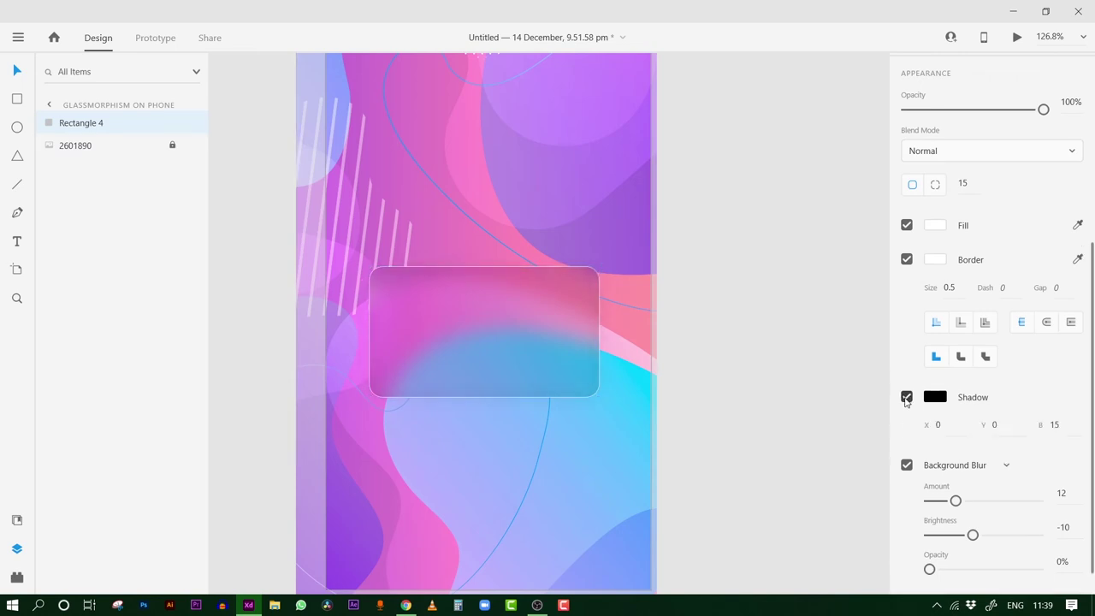
click(907, 397)
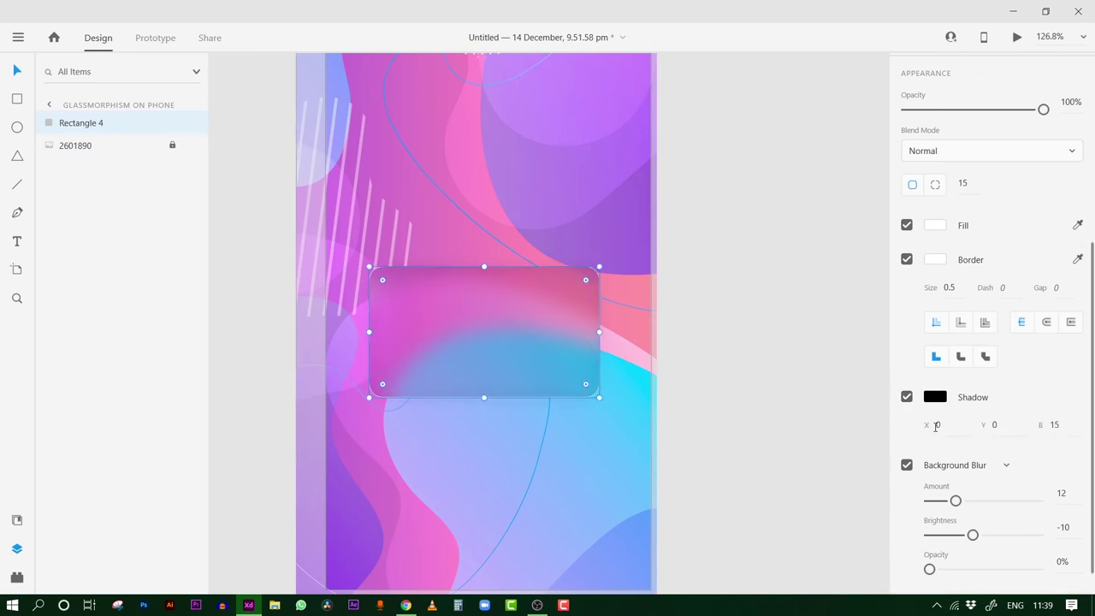
click(1076, 429)
text(18)
key(Return)
click(724, 415)
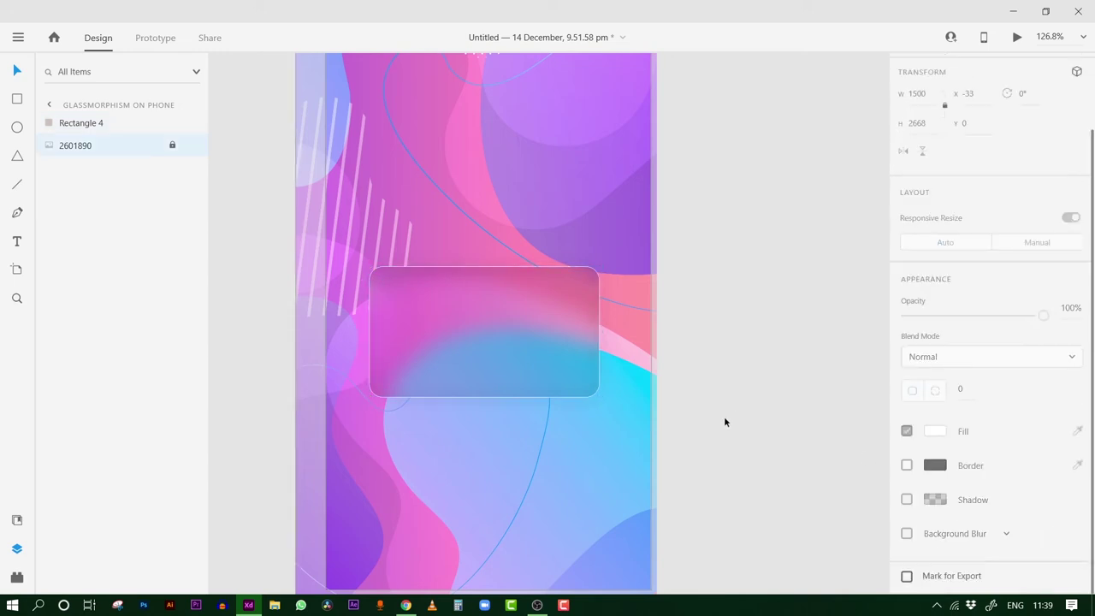
scroll(735, 424, down, 3)
Move the frosted-glass card up near the top of the phone artboard, to X 47, Y 136
ctrl+scroll(752, 305, down, 3)
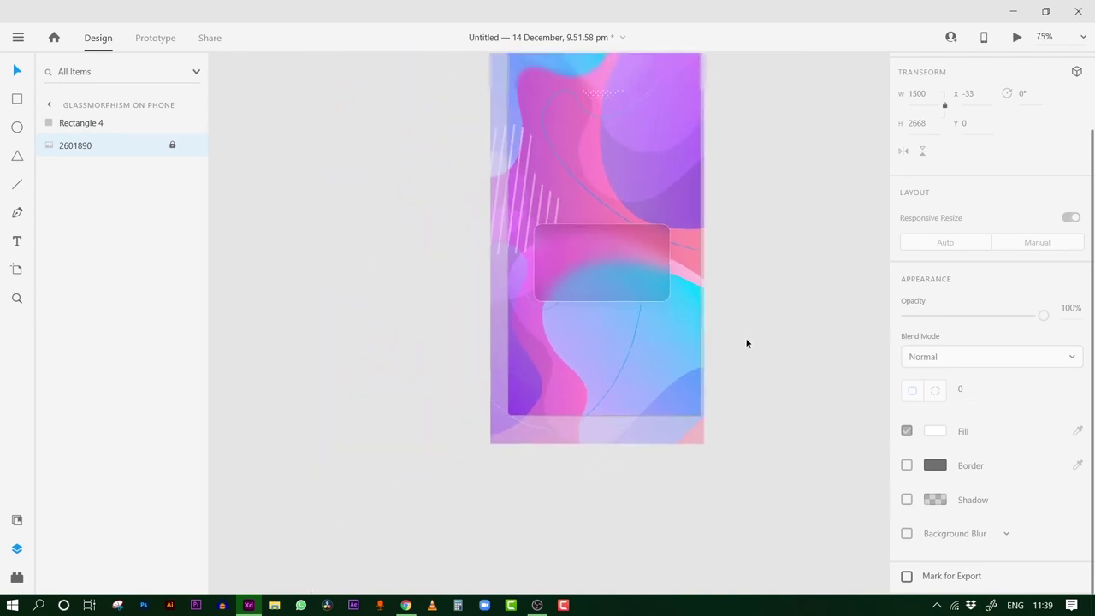
scroll(748, 294, up, 2)
drag(588, 384, 584, 244)
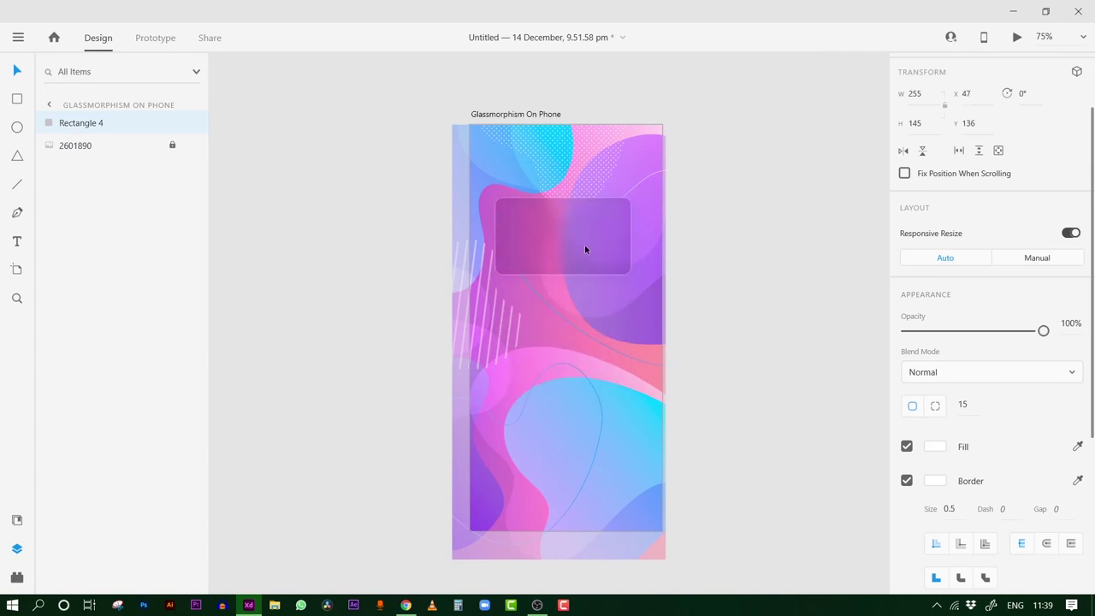
click(754, 235)
Zoom out and pan the canvas to bring the white VISA logo on the pasteboard into view
scroll(385, 385, down, 3)
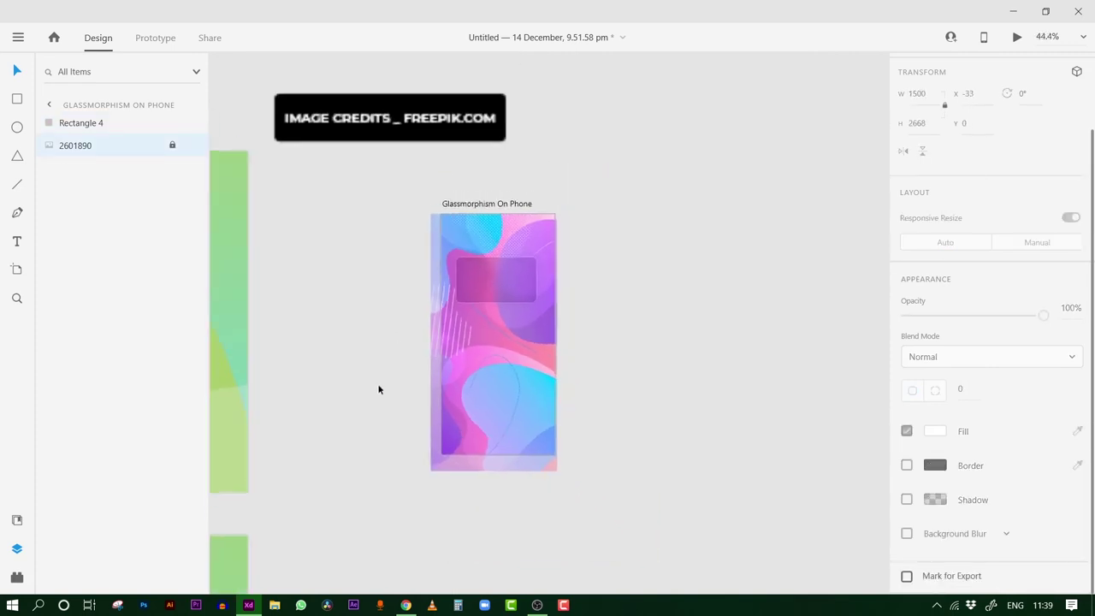
mouse_move(379, 385)
mouse_down()
mouse_move(542, 294)
mouse_move(488, 155)
mouse_up()
scroll(505, 326, down, 3)
scroll(508, 420, down, 3)
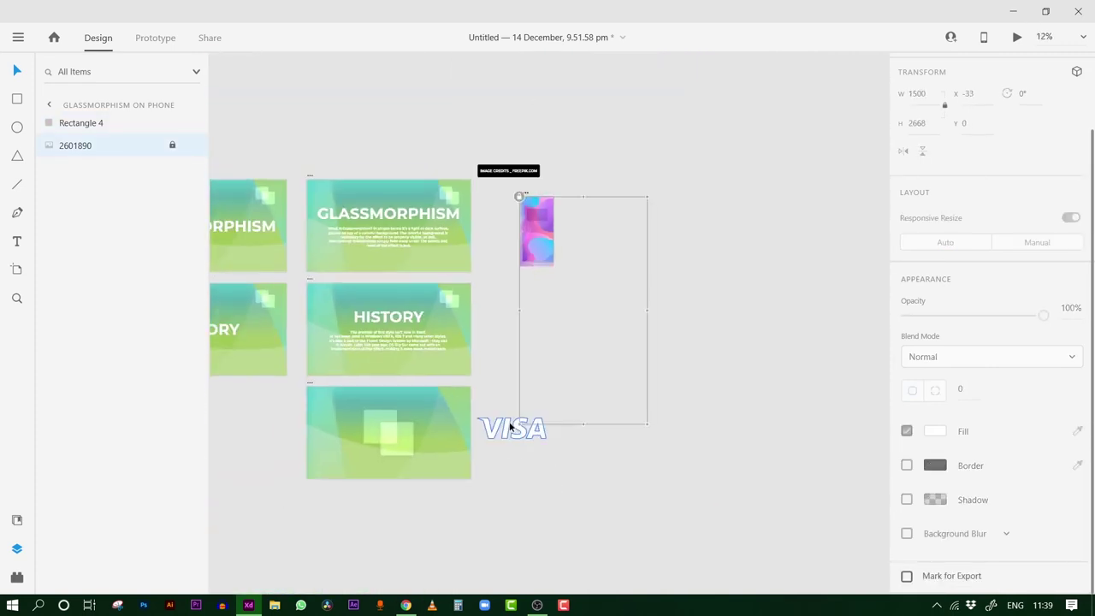
Bring the white VISA logo onto the phone artboard, shrunk down and placed inside the glass card
click(503, 428)
drag(509, 424, 525, 209)
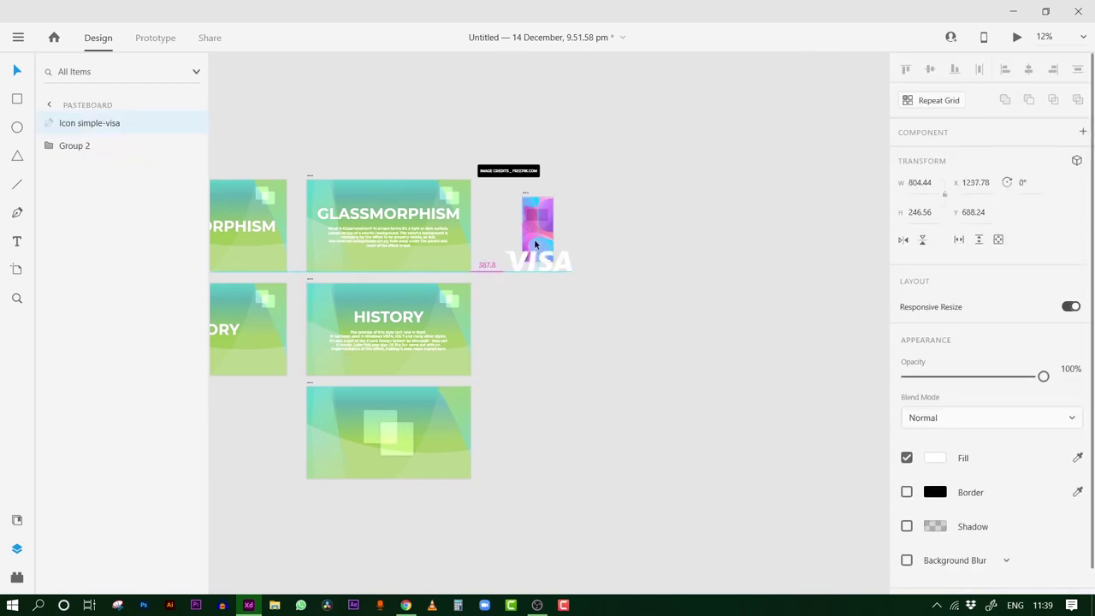
scroll(538, 222, up, 3)
scroll(502, 362, up, 2)
scroll(501, 362, up, 2)
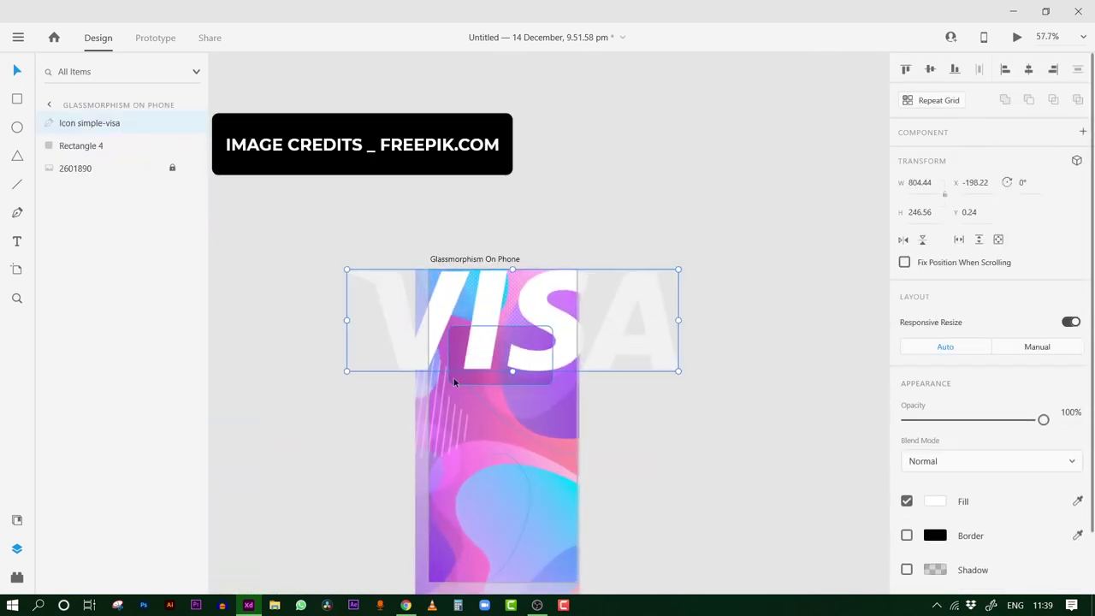
drag(513, 374, 505, 333)
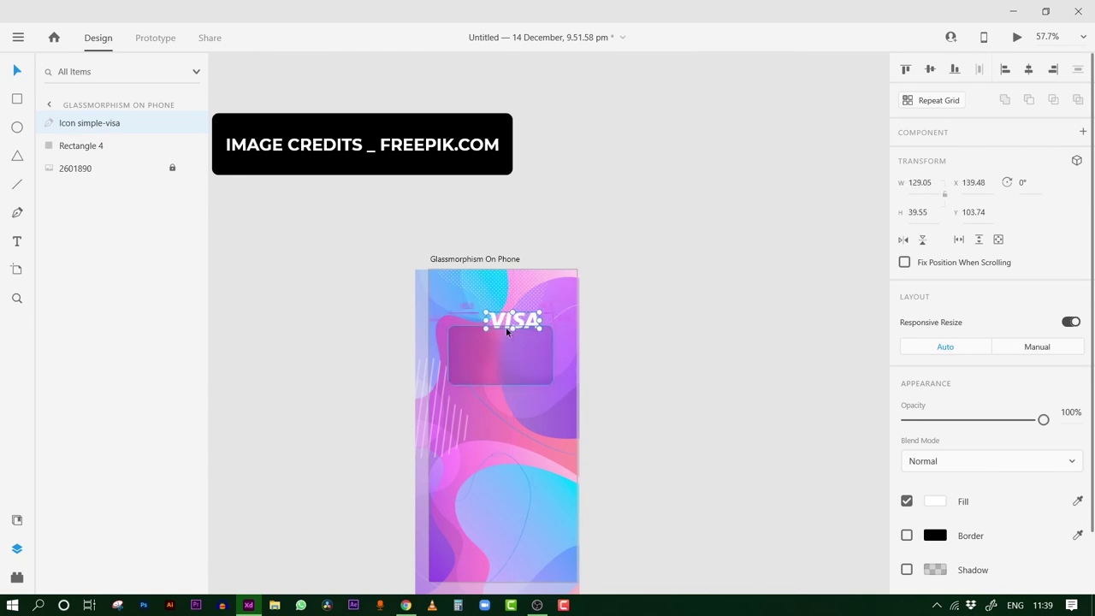
scroll(499, 365, up, 2)
drag(516, 292, 474, 342)
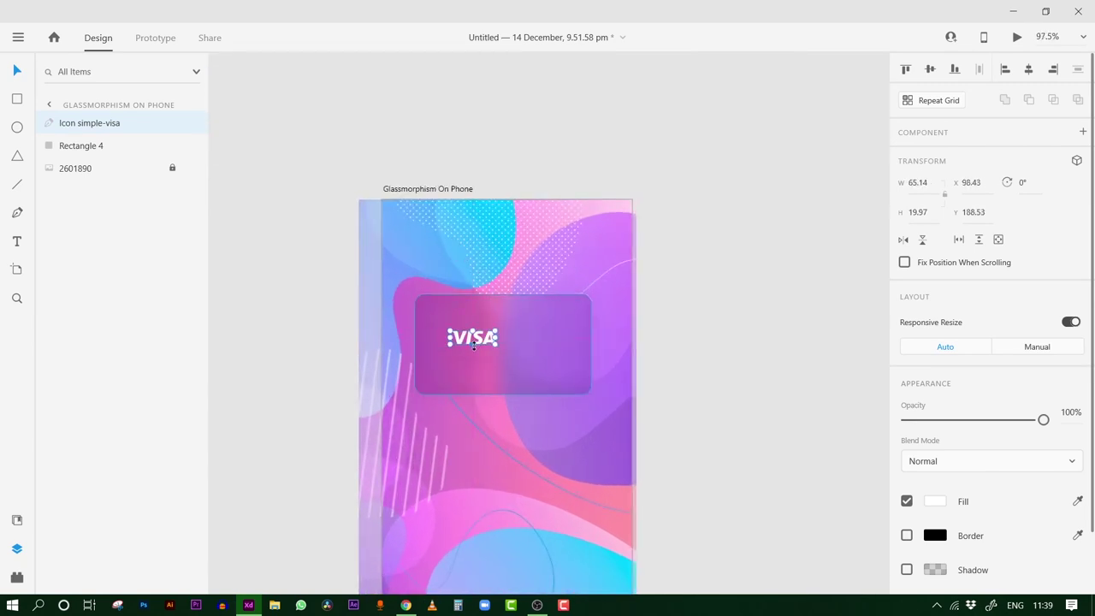
scroll(474, 351, up, 2)
Size the VISA logo to 137.72×42.21 and centre it on the card at X 106.14, Y 187.41
click(441, 312)
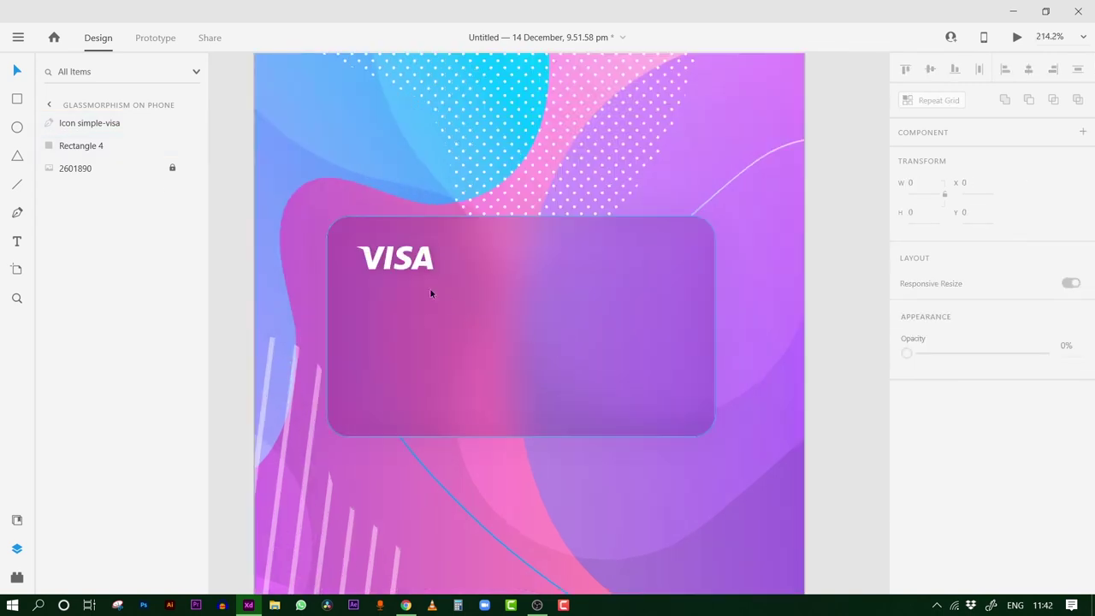
mouse_move(391, 268)
mouse_down()
mouse_move(528, 327)
mouse_move(513, 336)
mouse_move(645, 426)
mouse_move(631, 424)
mouse_up()
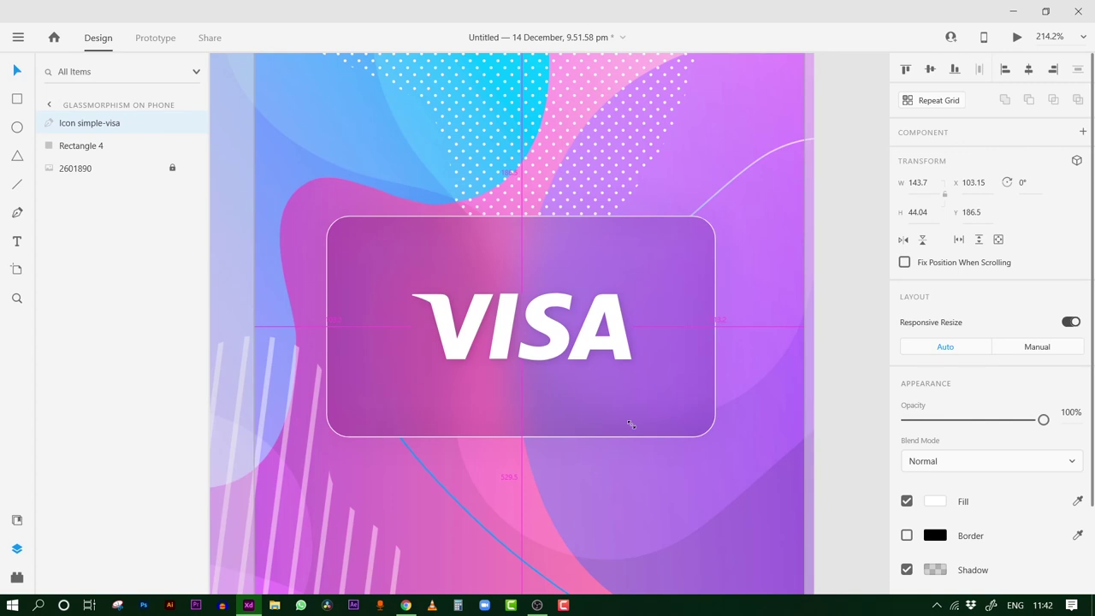
drag(629, 423, 626, 420)
scroll(711, 391, right, 5)
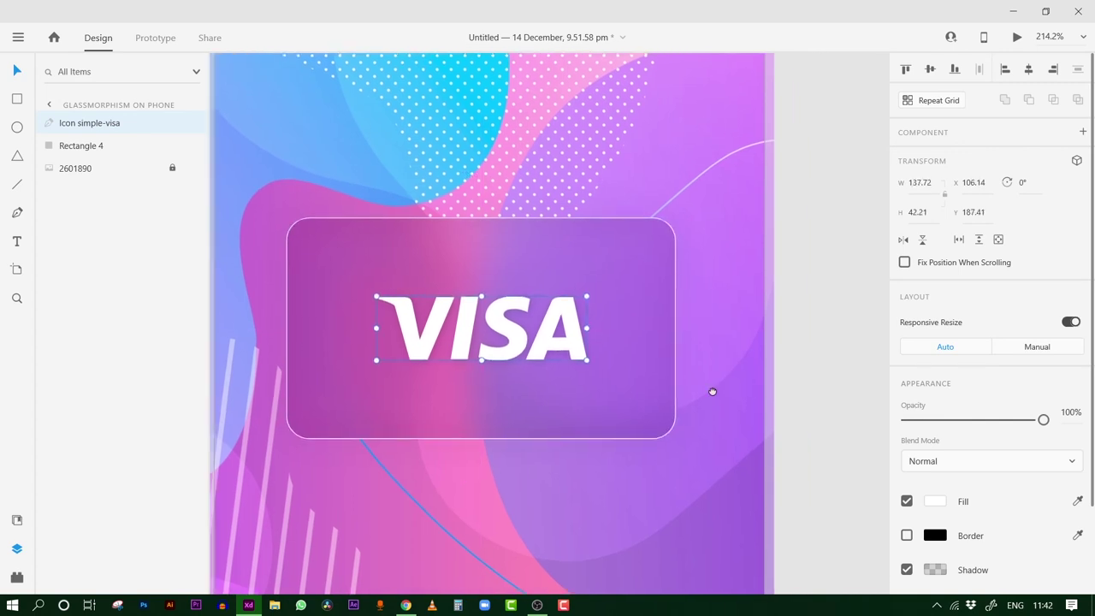
scroll(782, 374, down, 5)
scroll(782, 374, left, 4)
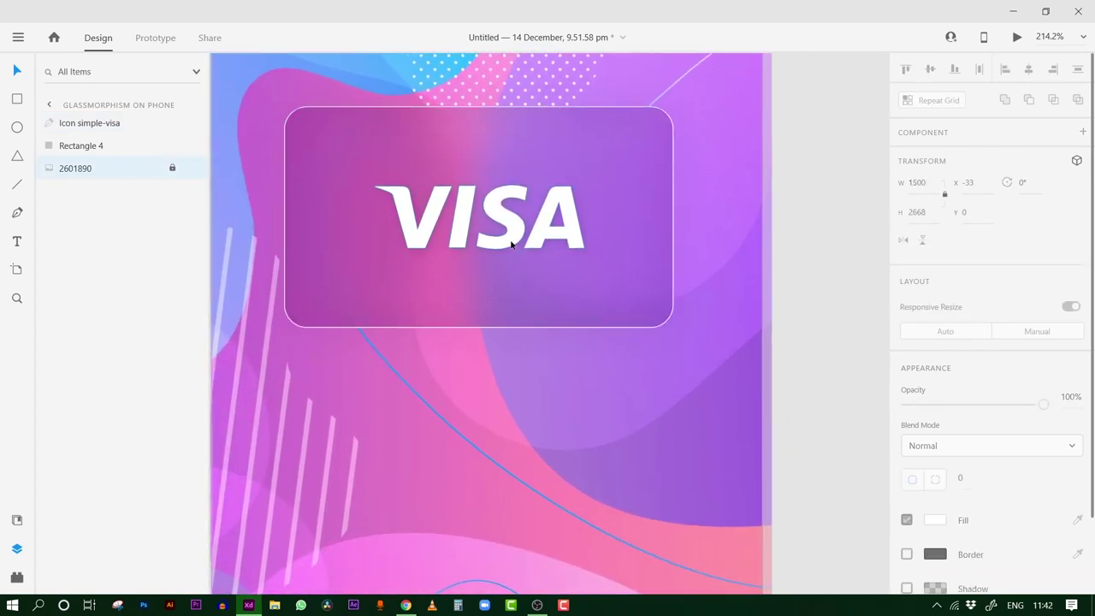
mouse_move(513, 244)
mouse_down()
mouse_move(502, 243)
mouse_move(512, 246)
mouse_up()
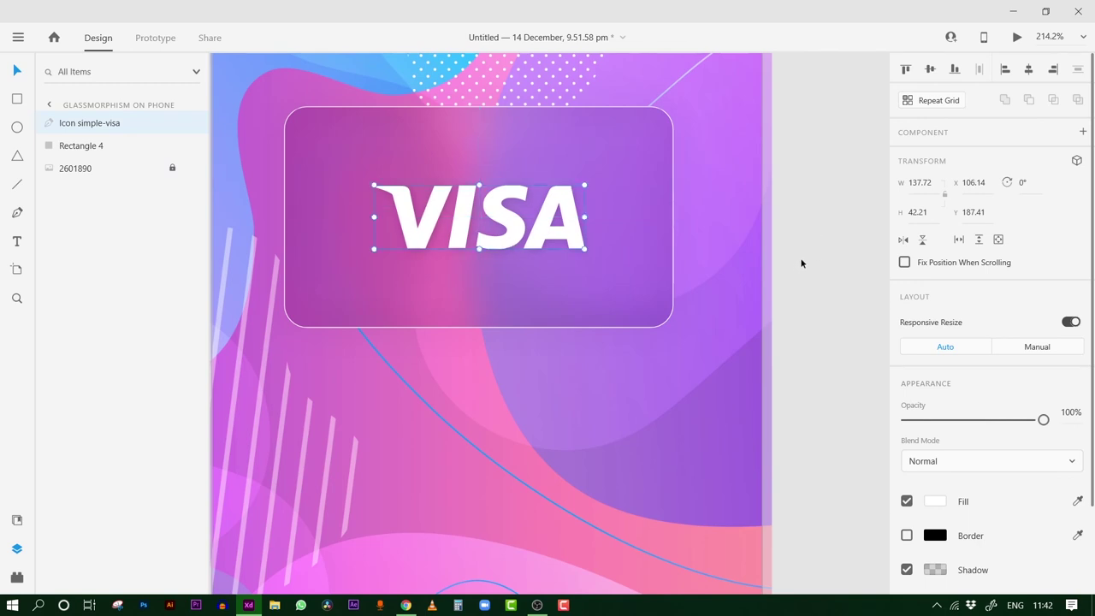
click(803, 290)
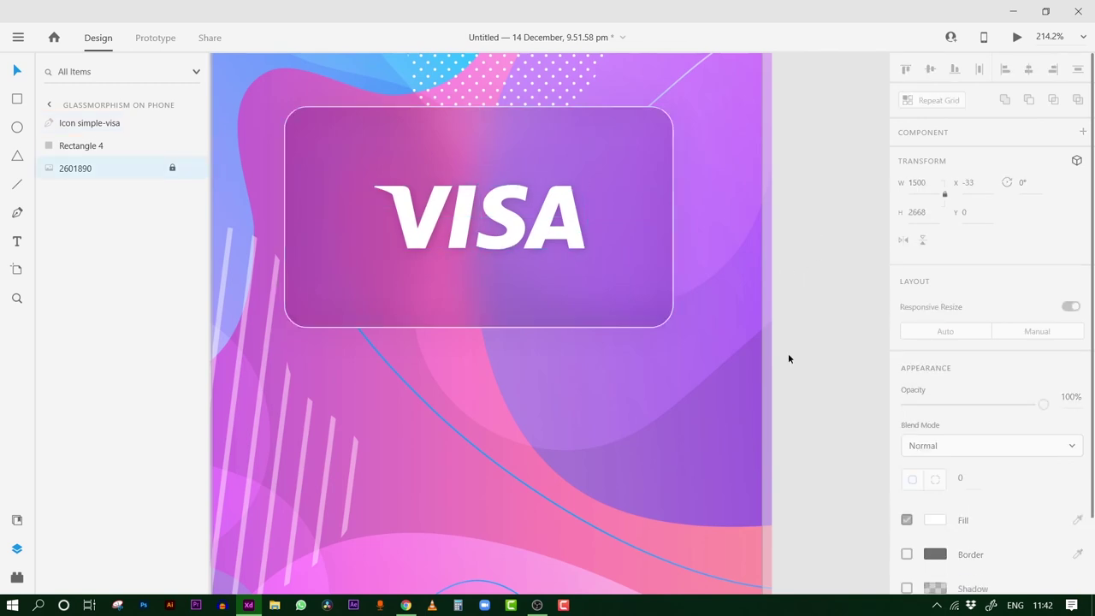
Alt-drag a duplicate of the frosted-glass card down and to the right
click(858, 323)
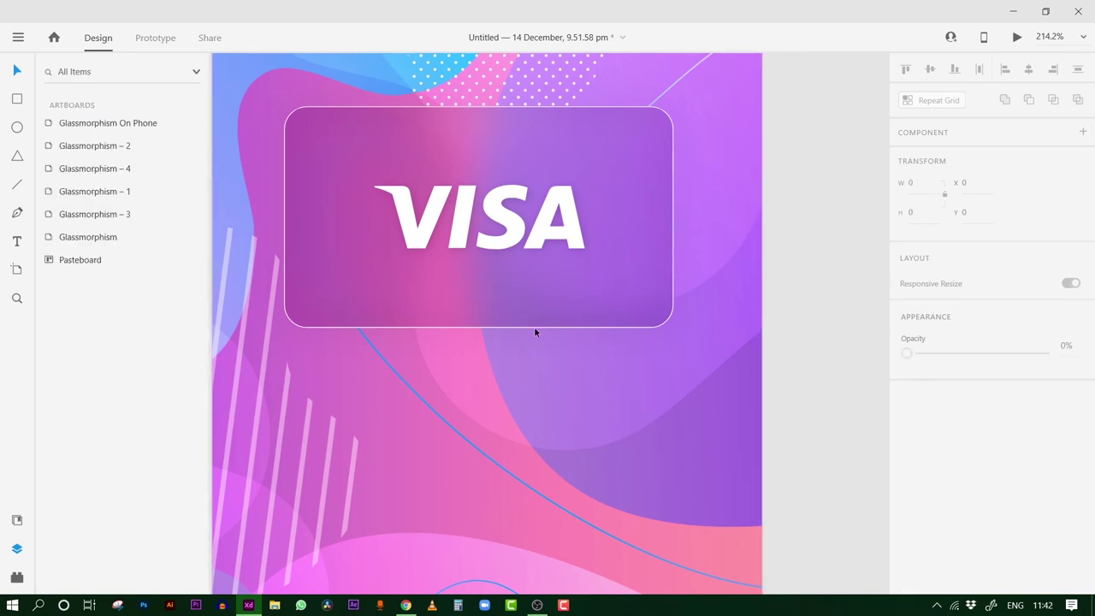
drag(535, 308, 614, 490)
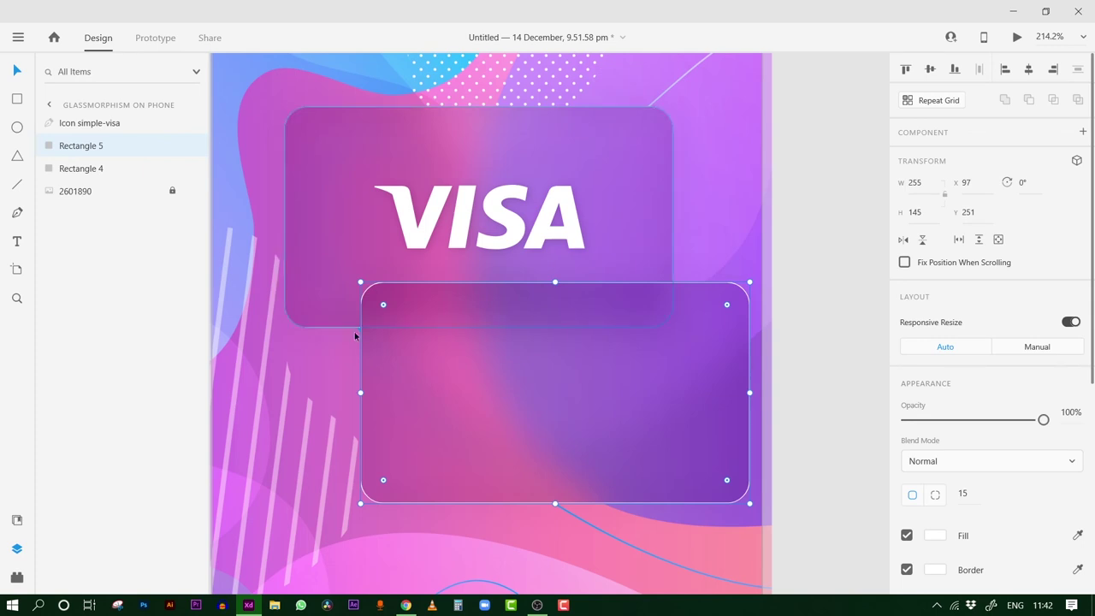
scroll(970, 493, down, 4)
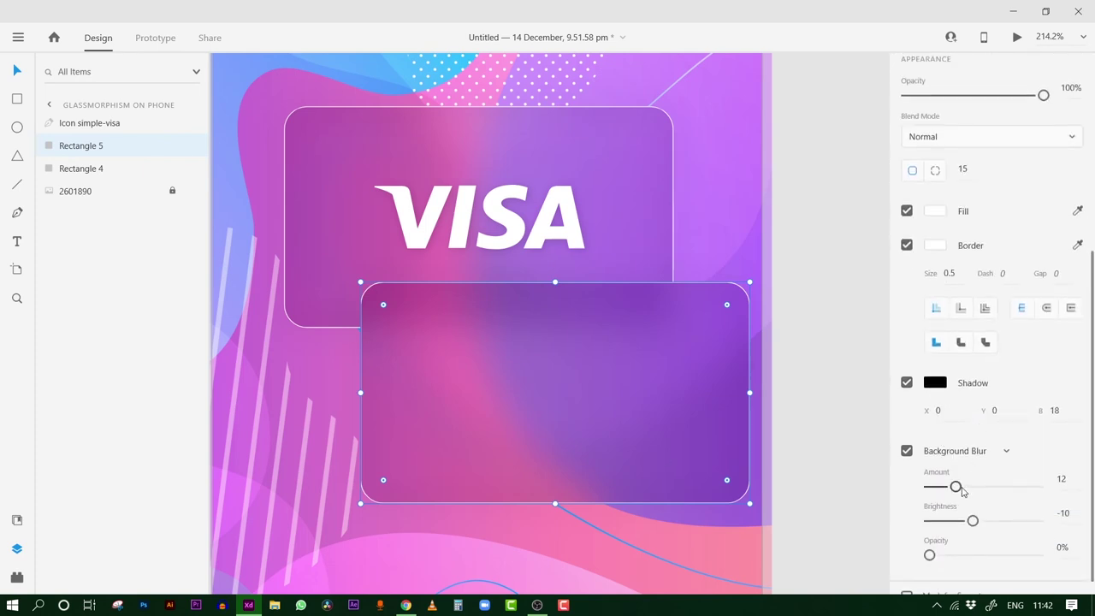
Give the second card background blur amount 5 and brightness 12, overlapping the VISA card's lower right
drag(962, 490, 946, 502)
drag(972, 520, 996, 521)
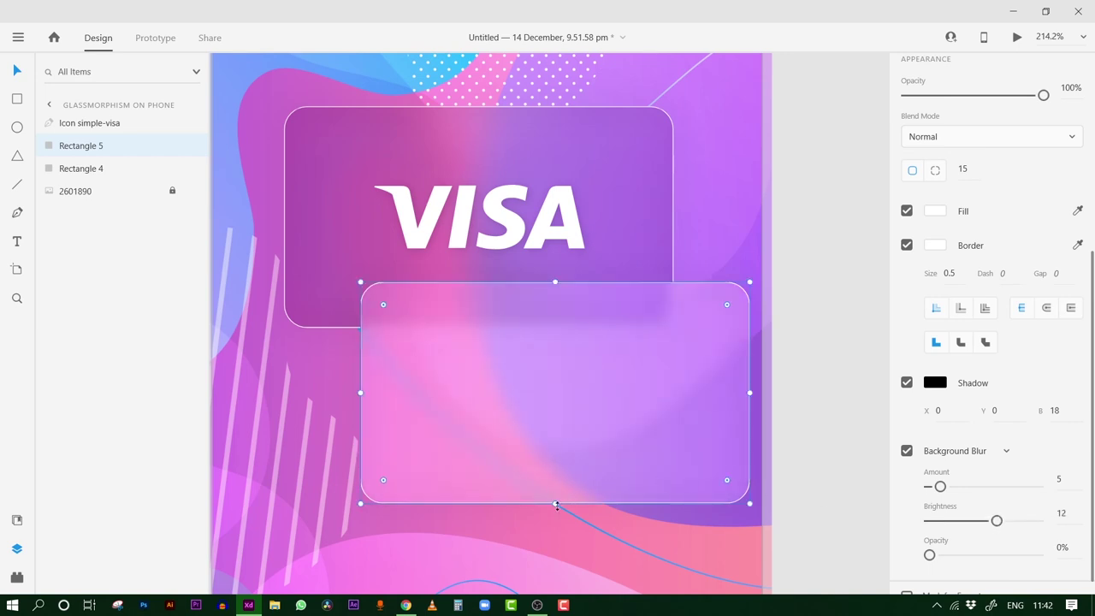
mouse_move(574, 461)
mouse_down()
mouse_move(582, 453)
mouse_move(540, 464)
mouse_move(616, 383)
mouse_up()
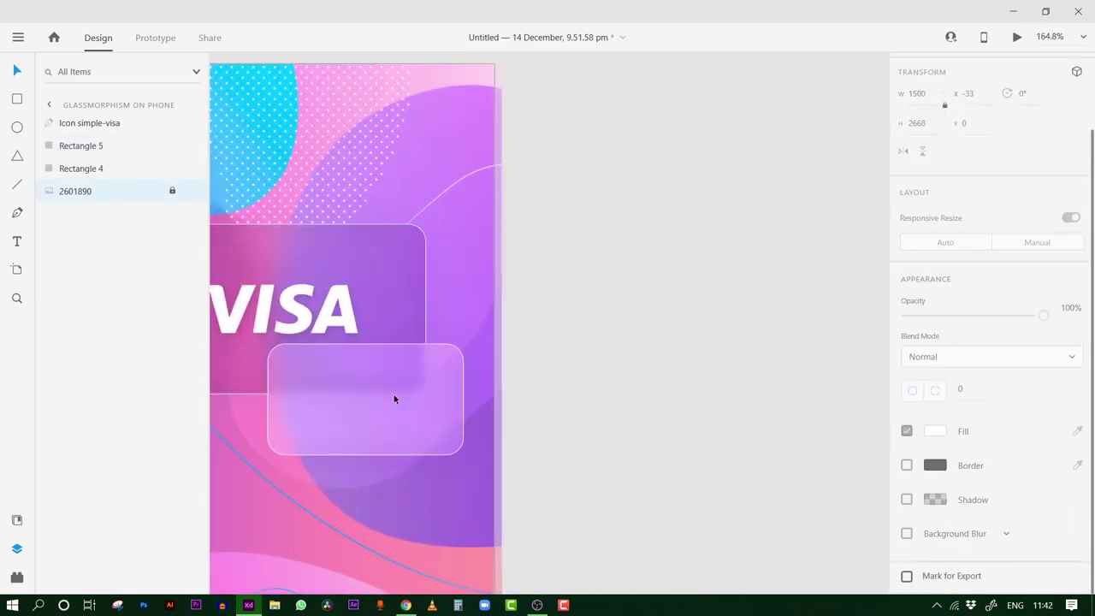
Select both glass cards and group them with Ctrl+G
click(393, 399)
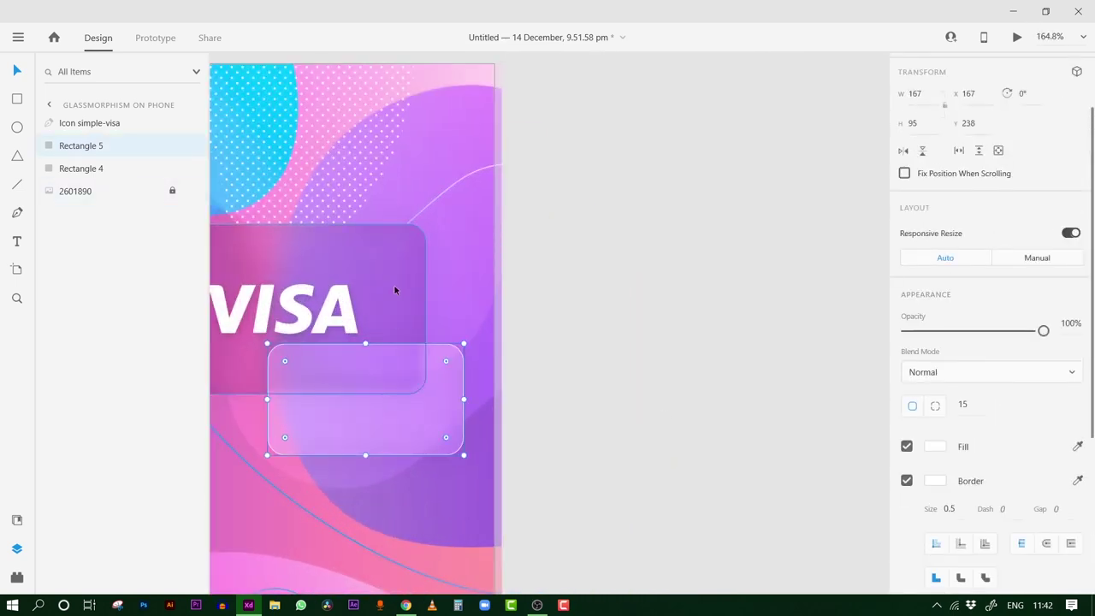
shift+click(393, 284)
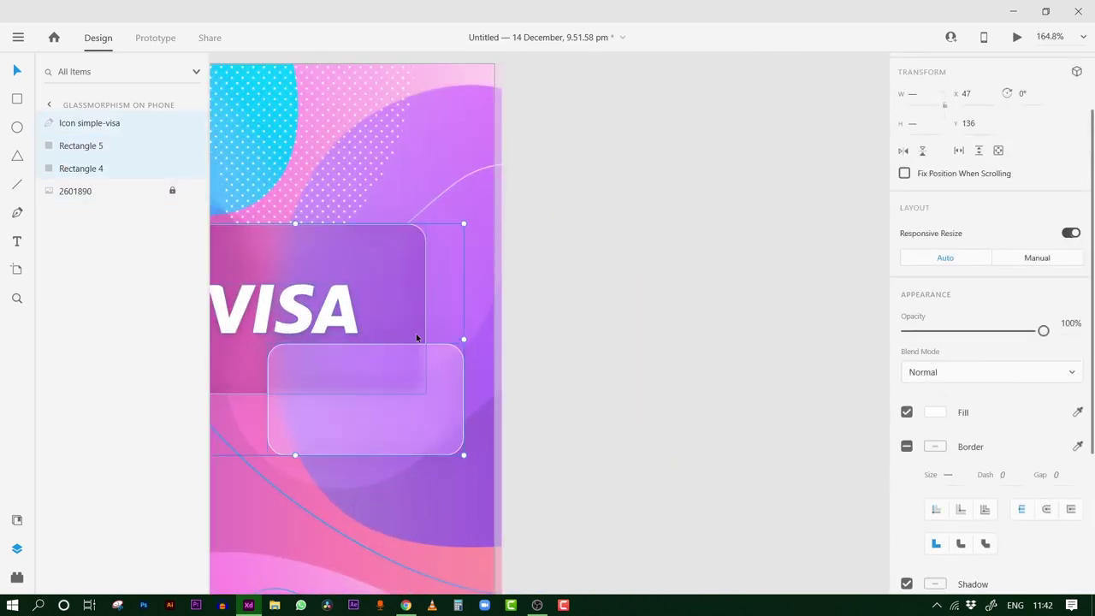
key(ctrl+g)
Move the card group lower on the phone artboard and clear the selection
drag(587, 322, 804, 315)
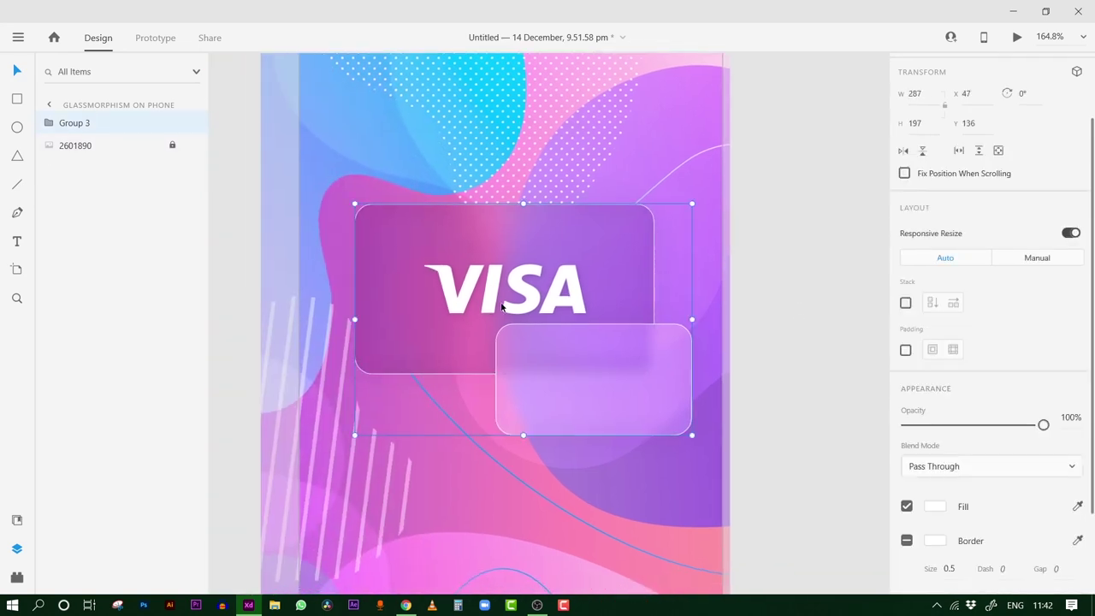
drag(501, 306, 489, 477)
click(877, 322)
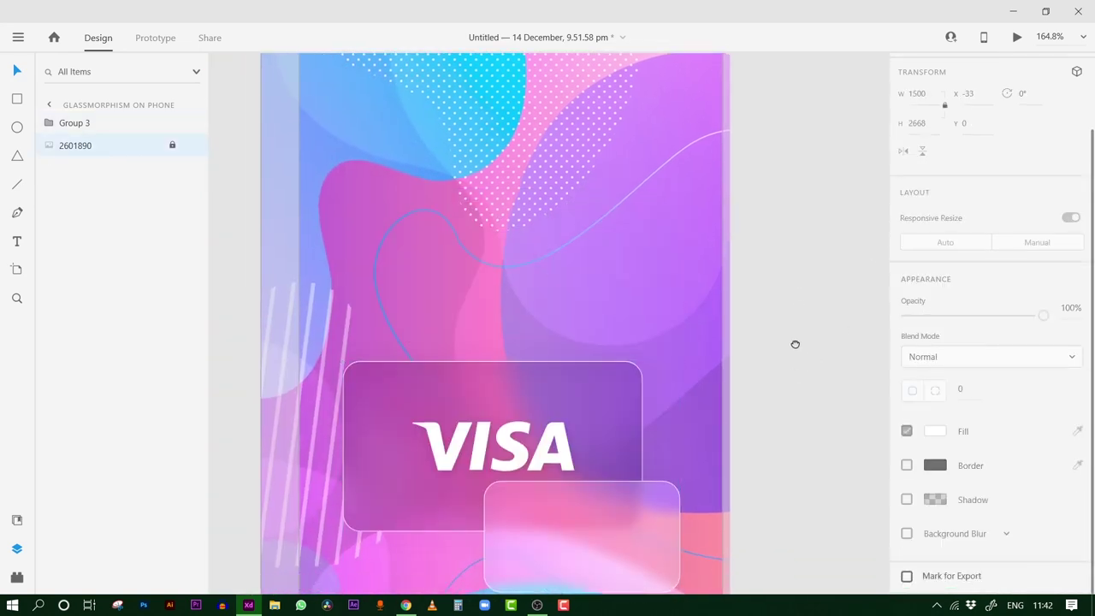
scroll(794, 342, down, 5)
click(787, 266)
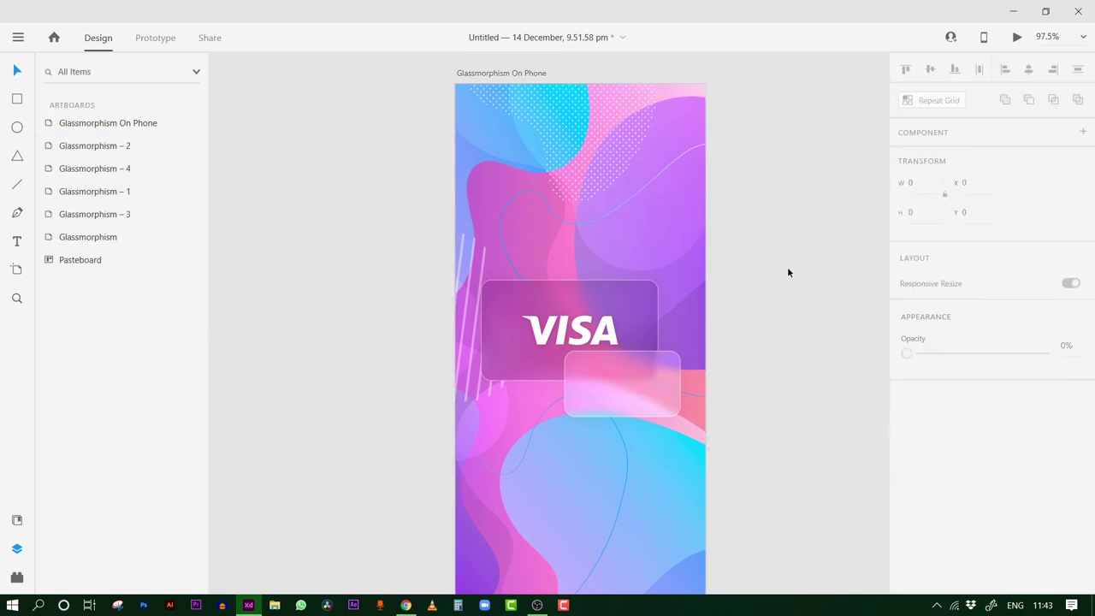
click(728, 275)
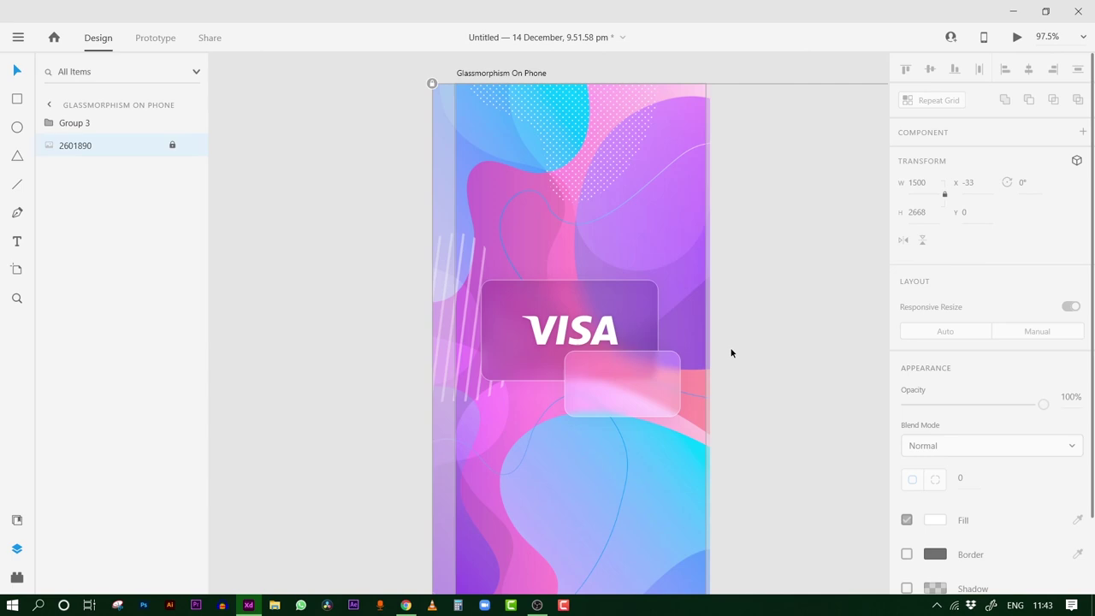
Switch to Behance and scroll through the glassmorphism project search results for inspiration
click(407, 604)
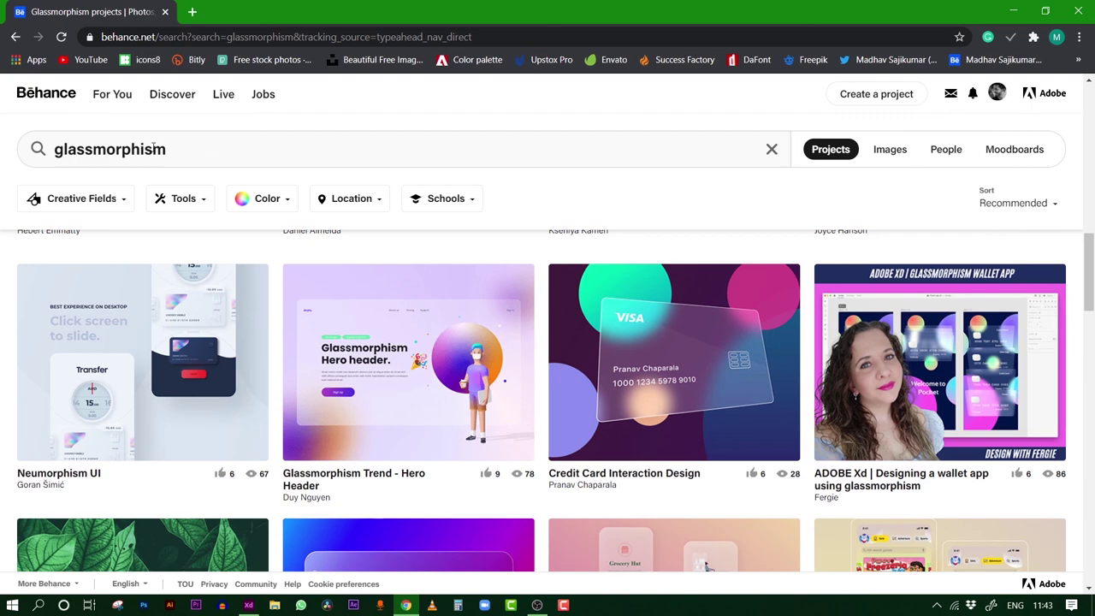
click(196, 150)
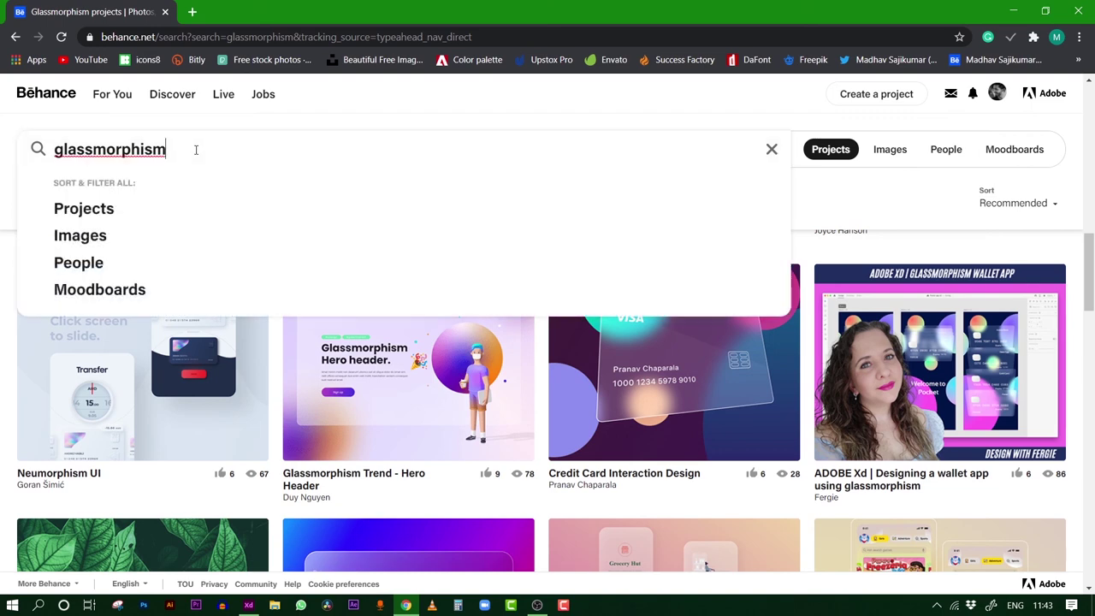
click(2, 368)
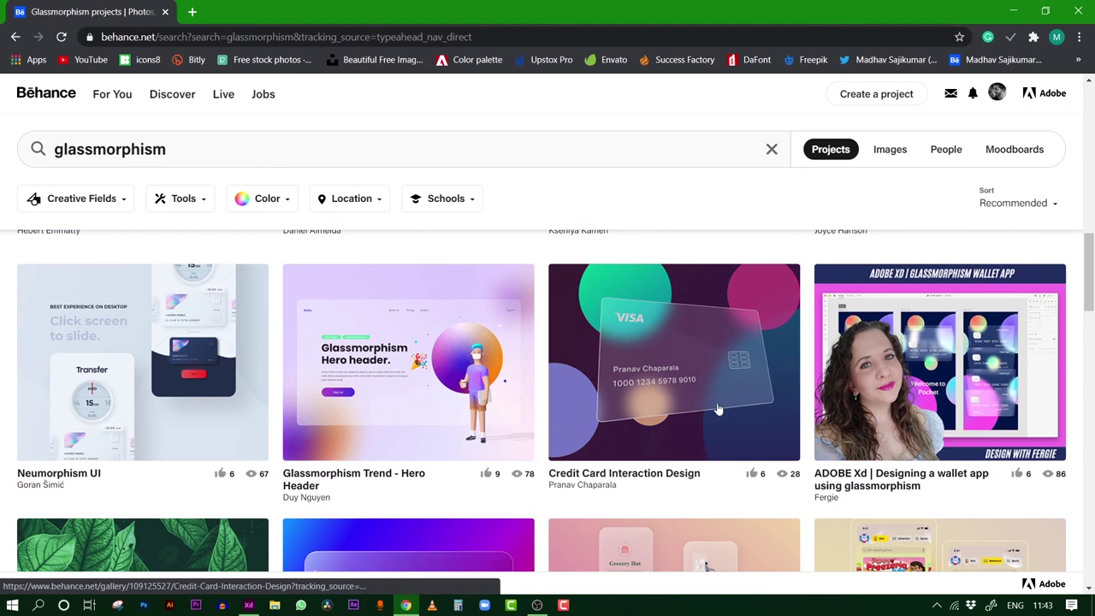
scroll(428, 385, down, 2)
scroll(191, 372, down, 1)
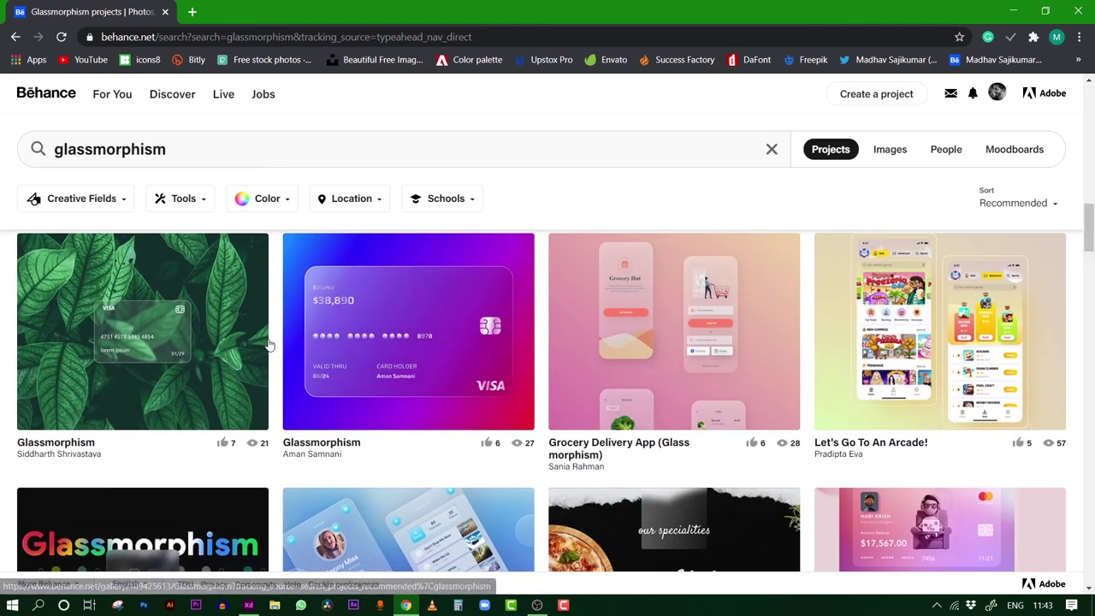
scroll(428, 351, down, 2)
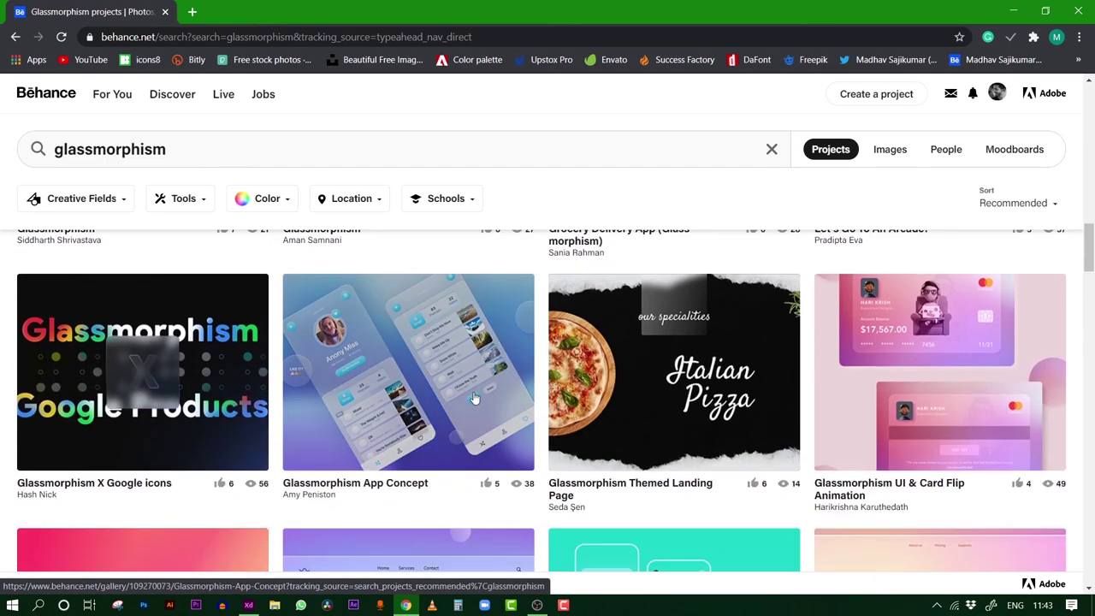
scroll(475, 398, down, 2)
scroll(475, 398, down, 2)
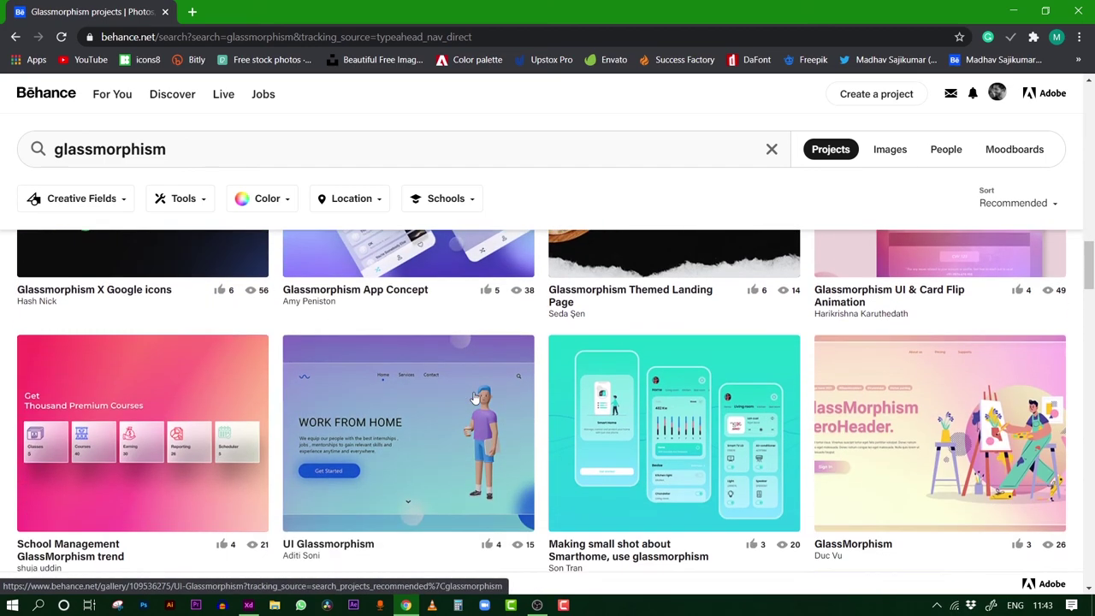
scroll(474, 398, up, 1)
scroll(475, 398, up, 1)
scroll(475, 397, up, 2)
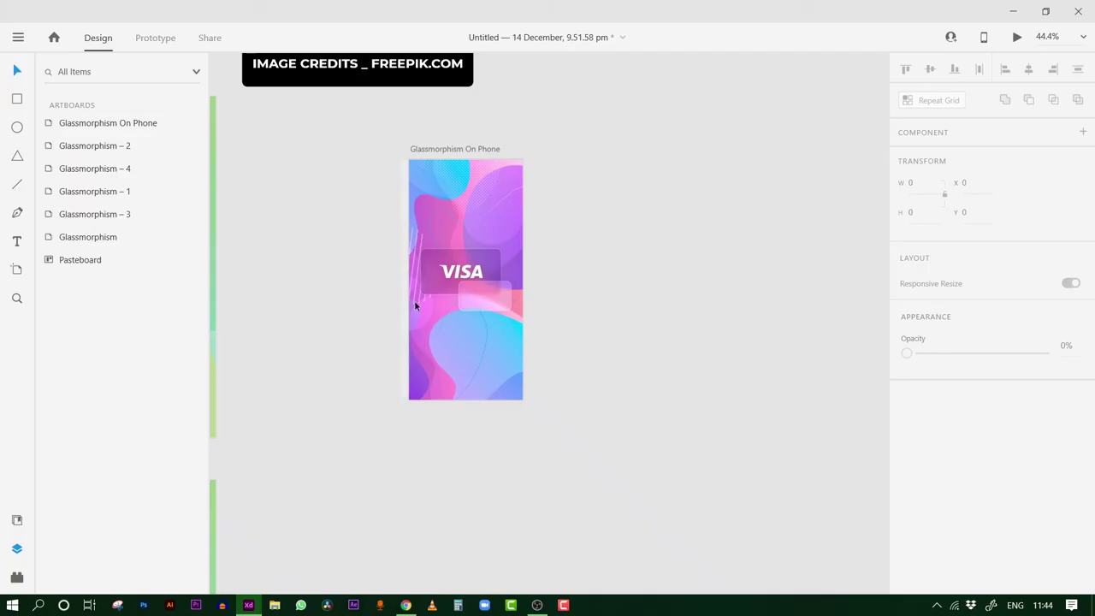
Pan and zoom out to 26.3% to see the phone artboard beside the GLASSMORPHISM and HISTORY slides
drag(324, 345, 682, 325)
ctrl+scroll(590, 320, down, 3)
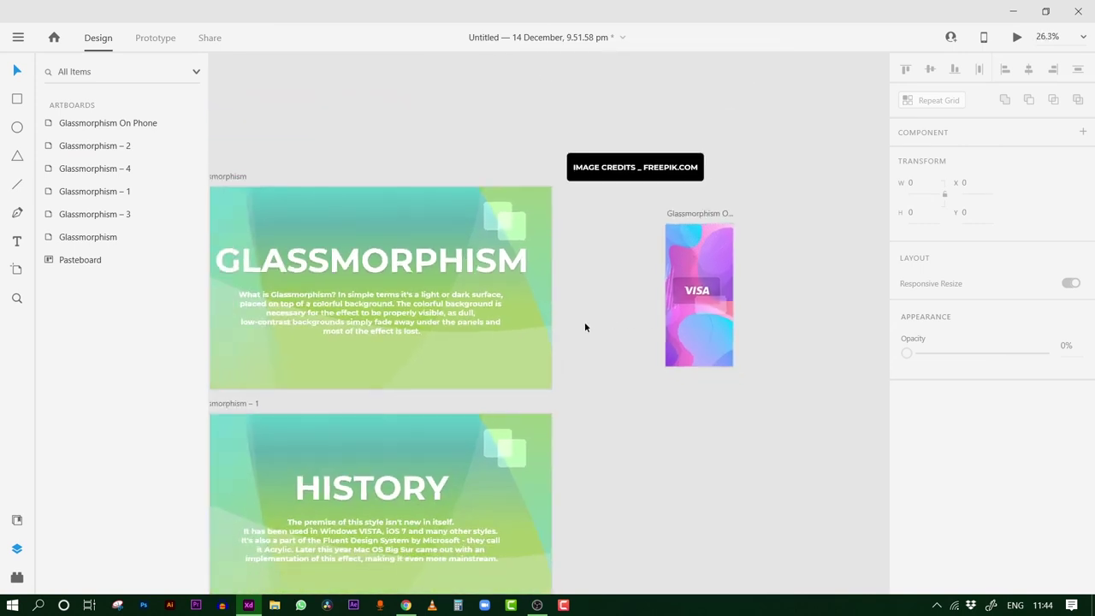